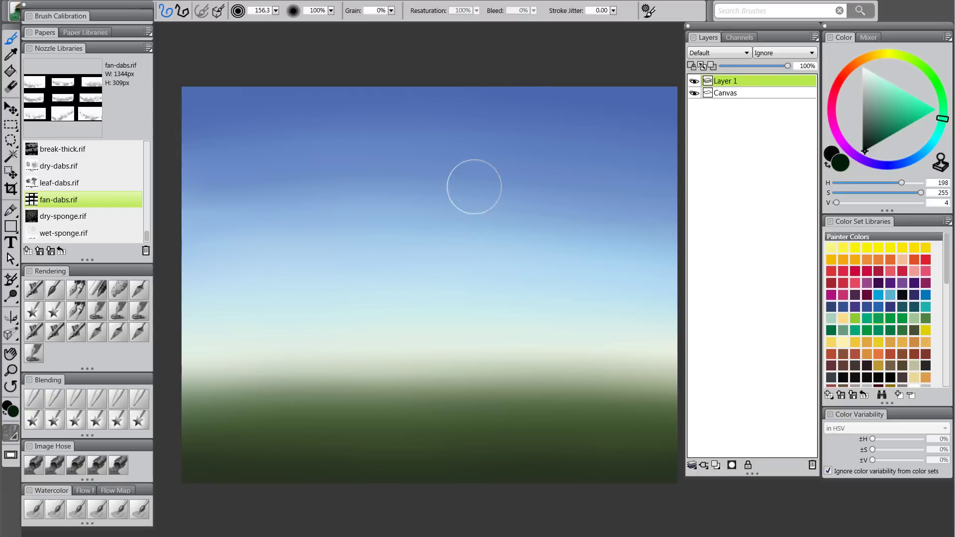
# Paint dark conifer silhouettes and a foliage clump on Layer 1 with the fan-dabs nozzle, and clear them again.
pyautogui.moveTo(477, 141); pyautogui.dragTo(479, 168)
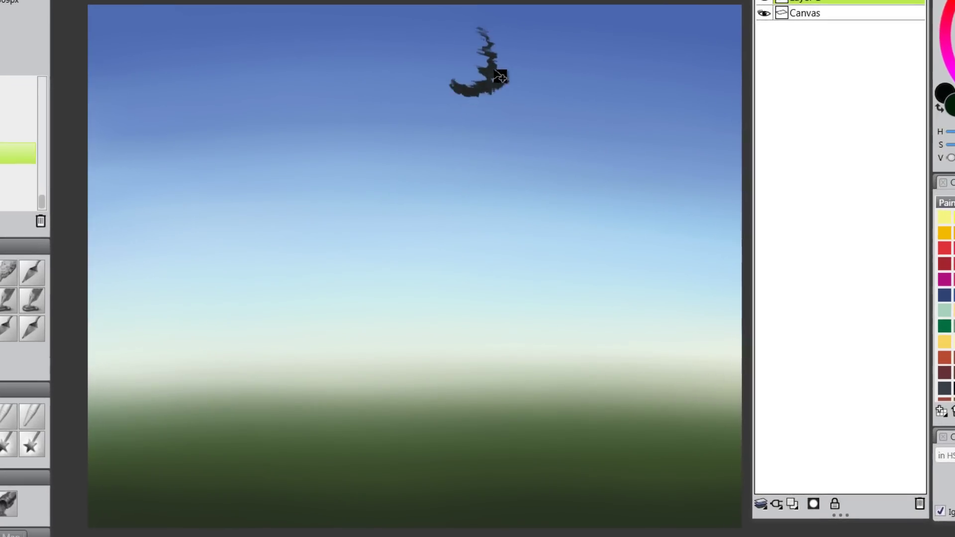
pyautogui.hotkey('ctrl', 'z')
pyautogui.moveTo(487, 100)
pyautogui.mouseDown()
pyautogui.moveTo(487, 115)
pyautogui.moveTo(485, 106)
pyautogui.mouseUp()
pyautogui.moveTo(486, 73)
pyautogui.mouseDown()
pyautogui.moveTo(476, 251)
pyautogui.moveTo(478, 200)
pyautogui.moveTo(473, 220)
pyautogui.moveTo(481, 430)
pyautogui.moveTo(480, 301)
pyautogui.moveTo(488, 355)
pyautogui.moveTo(473, 270)
pyautogui.moveTo(465, 417)
pyautogui.moveTo(470, 335)
pyautogui.moveTo(476, 456)
pyautogui.moveTo(459, 336)
pyautogui.moveTo(475, 488)
pyautogui.moveTo(466, 374)
pyautogui.moveTo(469, 492)
pyautogui.moveTo(457, 413)
pyautogui.moveTo(456, 527)
pyautogui.moveTo(437, 447)
pyautogui.moveTo(447, 454)
pyautogui.moveTo(465, 443)
pyautogui.mouseUp()
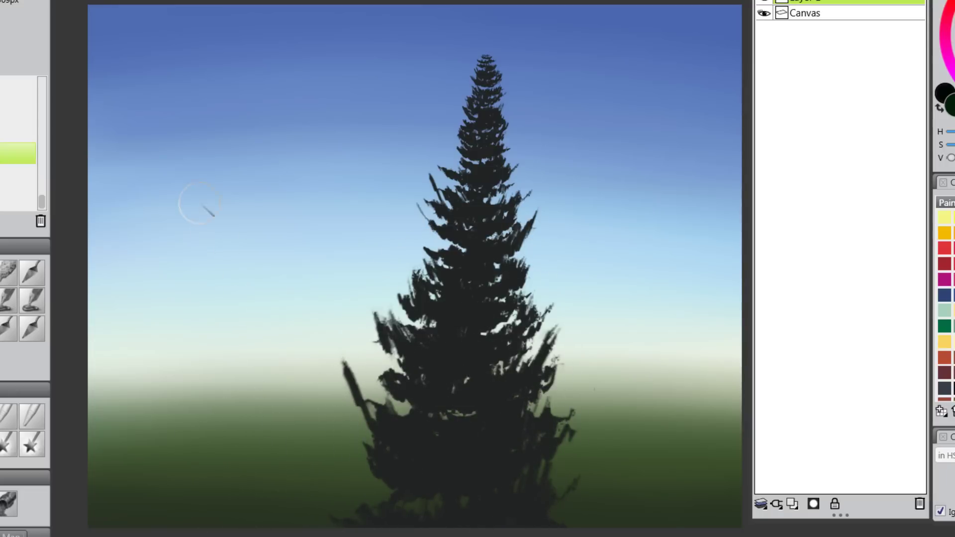
pyautogui.moveTo(181, 85)
pyautogui.mouseDown()
pyautogui.moveTo(178, 106)
pyautogui.moveTo(179, 85)
pyautogui.moveTo(180, 274)
pyautogui.moveTo(170, 194)
pyautogui.moveTo(164, 341)
pyautogui.moveTo(178, 260)
pyautogui.moveTo(200, 359)
pyautogui.moveTo(181, 280)
pyautogui.mouseUp()
pyautogui.moveTo(620, 121)
pyautogui.mouseDown()
pyautogui.moveTo(637, 100)
pyautogui.moveTo(652, 127)
pyautogui.moveTo(681, 104)
pyautogui.moveTo(642, 108)
pyautogui.moveTo(608, 87)
pyautogui.moveTo(667, 63)
pyautogui.moveTo(687, 79)
pyautogui.moveTo(617, 82)
pyautogui.moveTo(577, 98)
pyautogui.moveTo(596, 53)
pyautogui.moveTo(613, 61)
pyautogui.moveTo(657, 36)
pyautogui.mouseUp()
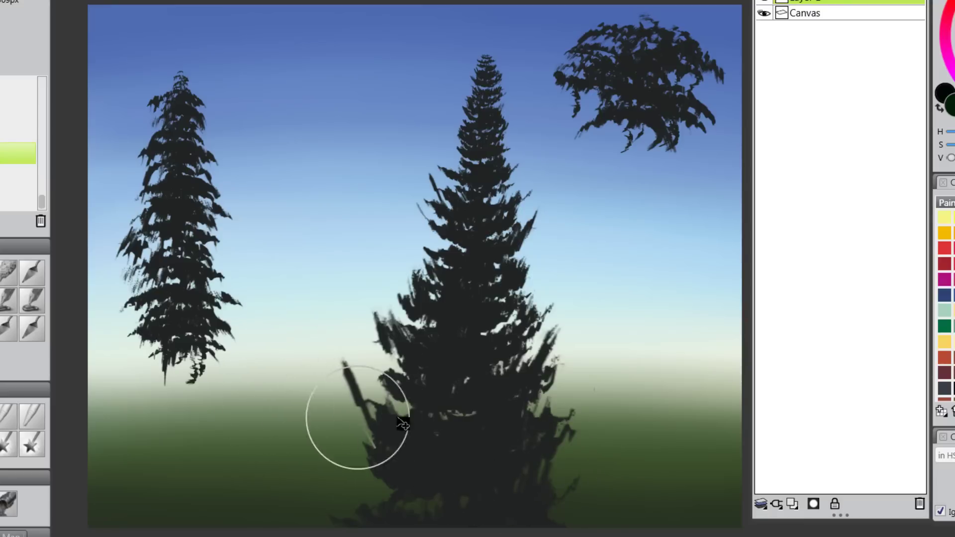
pyautogui.press('Delete')
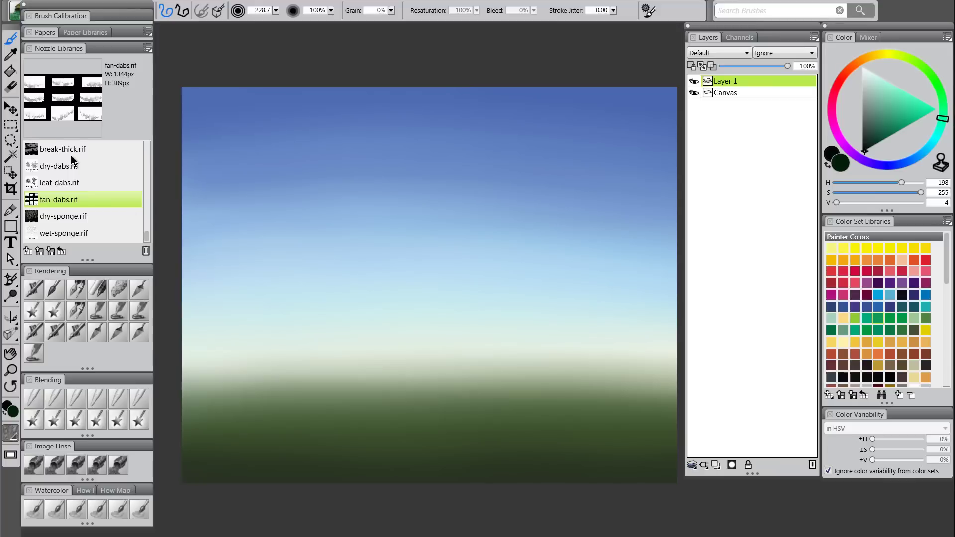
# Load the break-thick nozzle and paint a solid patch in bright mint green across the sky.
pyautogui.click(70, 149)
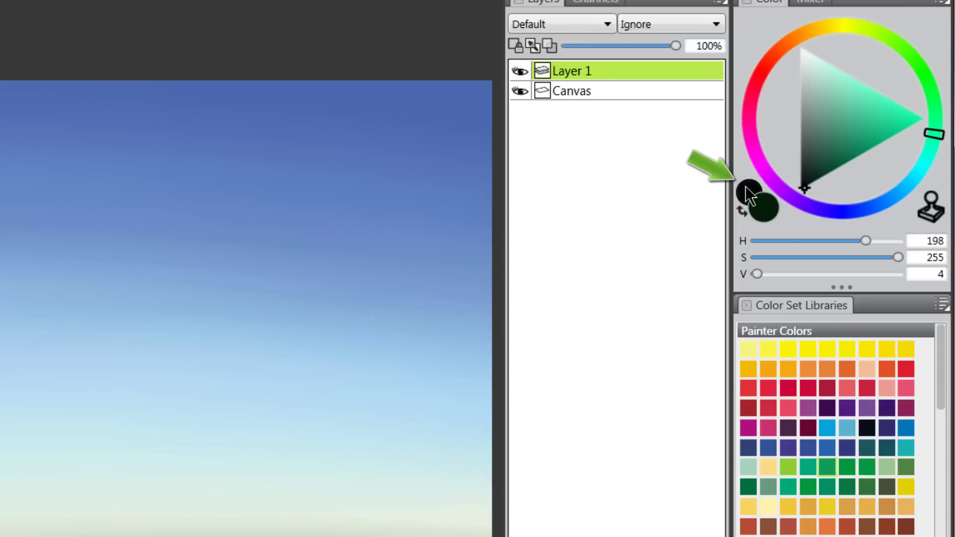
pyautogui.moveTo(884, 135); pyautogui.dragTo(901, 123)
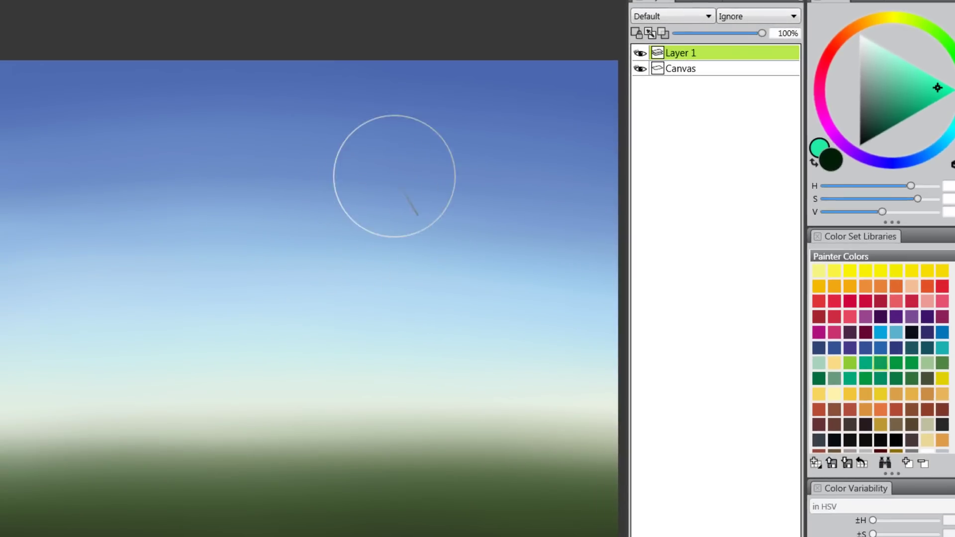
pyautogui.moveTo(394, 171)
pyautogui.mouseDown()
pyautogui.moveTo(186, 335)
pyautogui.moveTo(352, 242)
pyautogui.moveTo(204, 362)
pyautogui.moveTo(412, 242)
pyautogui.moveTo(255, 385)
pyautogui.moveTo(378, 325)
pyautogui.moveTo(372, 361)
pyautogui.mouseUp()
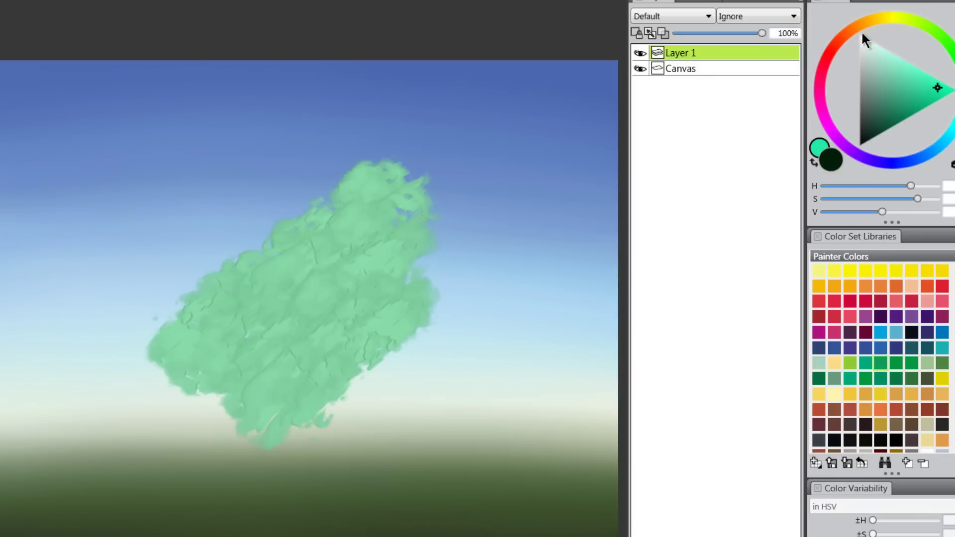
# Change the main colour to orange and paint patches above and to the right of the green one.
pyautogui.click(845, 37)
pyautogui.moveTo(349, 141)
pyautogui.mouseDown()
pyautogui.moveTo(181, 235)
pyautogui.moveTo(269, 223)
pyautogui.moveTo(214, 170)
pyautogui.moveTo(273, 95)
pyautogui.mouseUp()
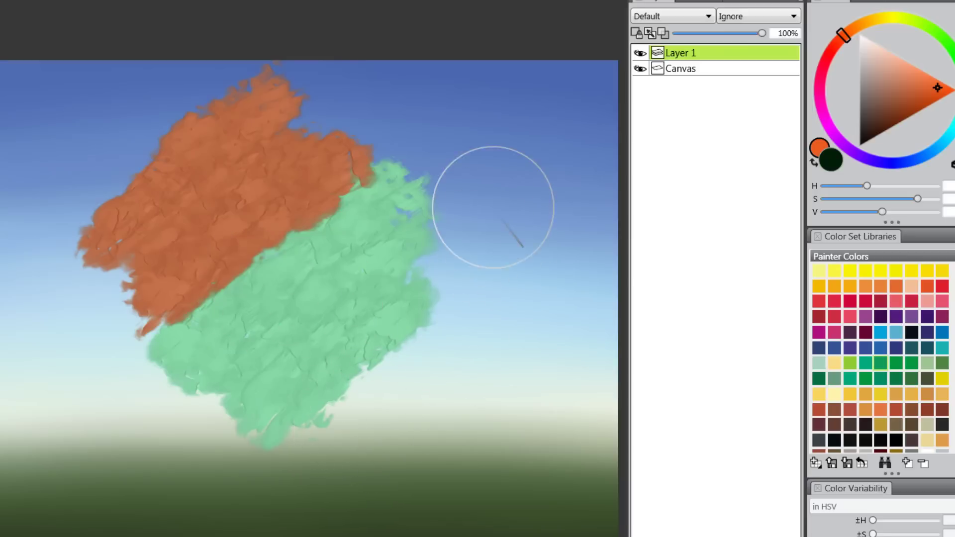
pyautogui.moveTo(493, 142); pyautogui.dragTo(471, 318)
pyautogui.moveTo(441, 352); pyautogui.dragTo(380, 455)
pyautogui.moveTo(523, 185); pyautogui.dragTo(416, 480)
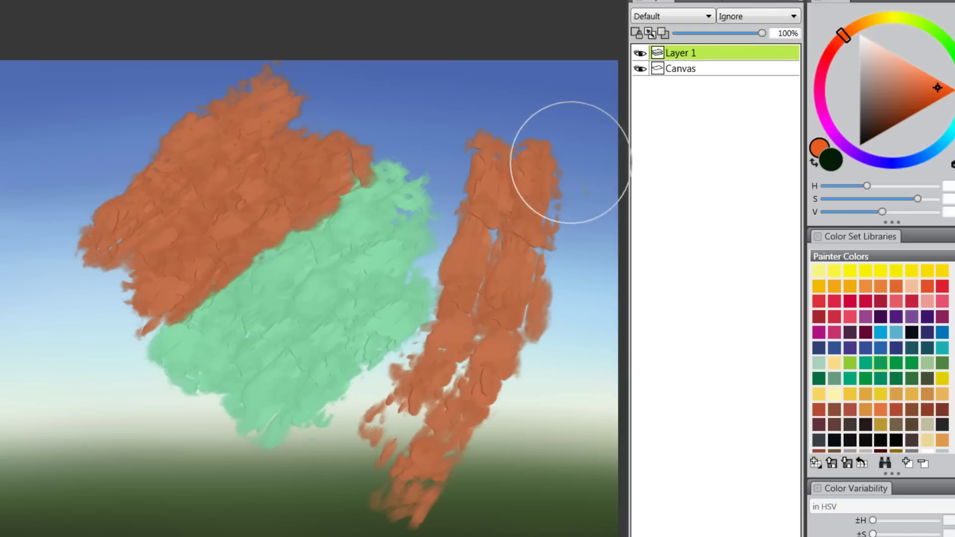
pyautogui.moveTo(571, 145)
pyautogui.mouseDown()
pyautogui.moveTo(547, 340)
pyautogui.moveTo(419, 536)
pyautogui.mouseUp()
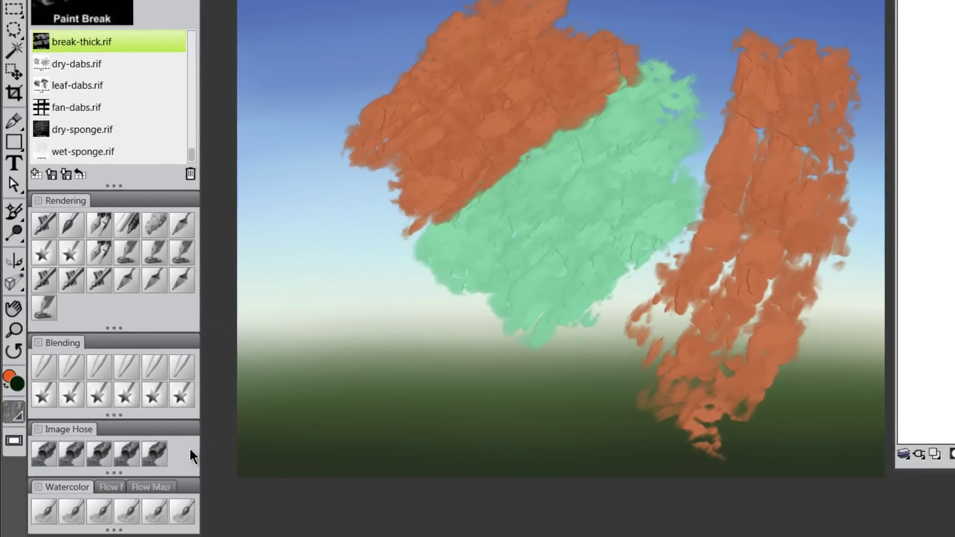
# Clear the layer and paint two overlapping diagonal orange strokes with the fifth Image Hose brush variant.
pyautogui.click(157, 458)
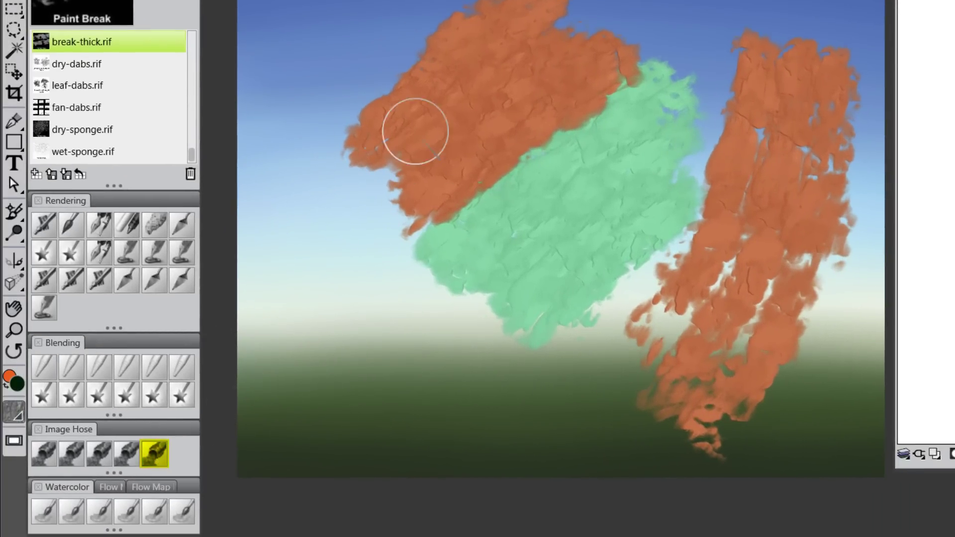
pyautogui.moveTo(407, 5)
pyautogui.mouseDown()
pyautogui.moveTo(261, 204)
pyautogui.moveTo(243, 247)
pyautogui.mouseUp()
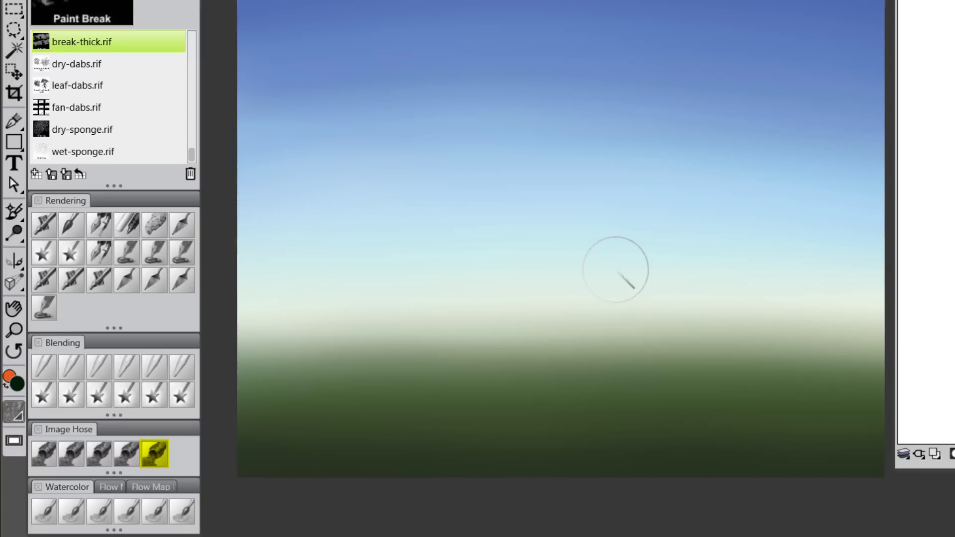
pyautogui.moveTo(733, 43)
pyautogui.mouseDown()
pyautogui.moveTo(553, 189)
pyautogui.moveTo(403, 343)
pyautogui.mouseUp()
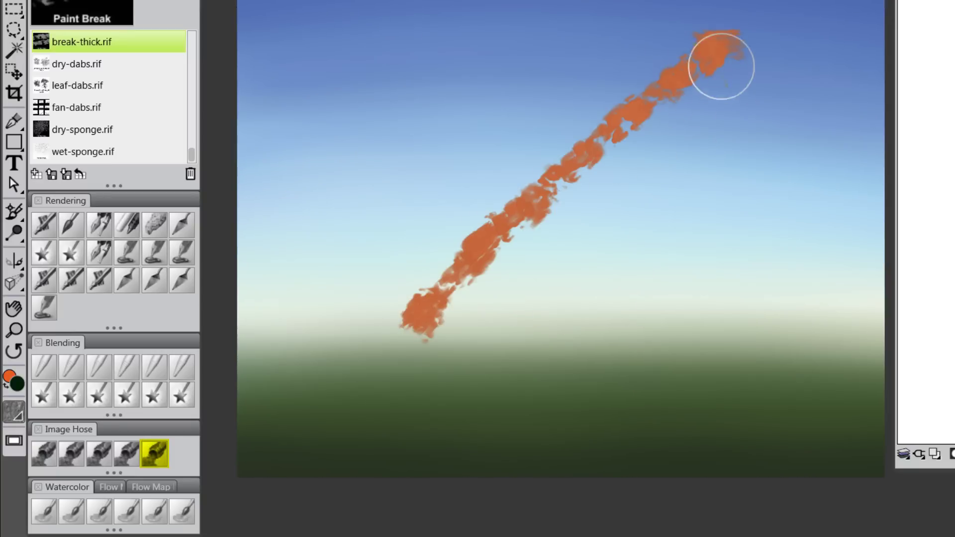
pyautogui.moveTo(721, 64)
pyautogui.mouseDown()
pyautogui.moveTo(507, 260)
pyautogui.moveTo(410, 378)
pyautogui.mouseUp()
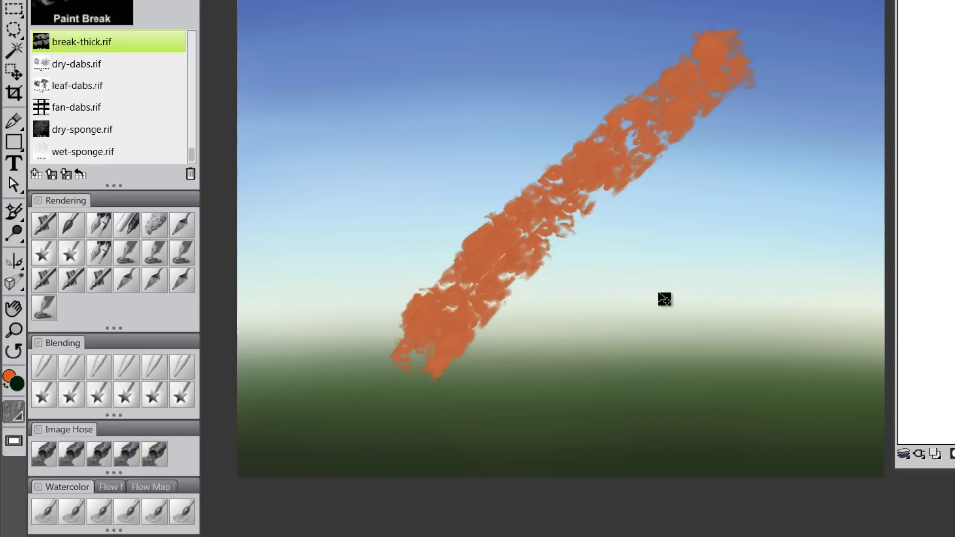
# Undo the diagonal orange strokes, and try another stroke across the upper sky and undo it too.
pyautogui.hotkey('ctrl', 'z')
pyautogui.hotkey('ctrl', 'z')
pyautogui.hotkey('ctrl', 'z')
pyautogui.hotkey('ctrl', 'z')
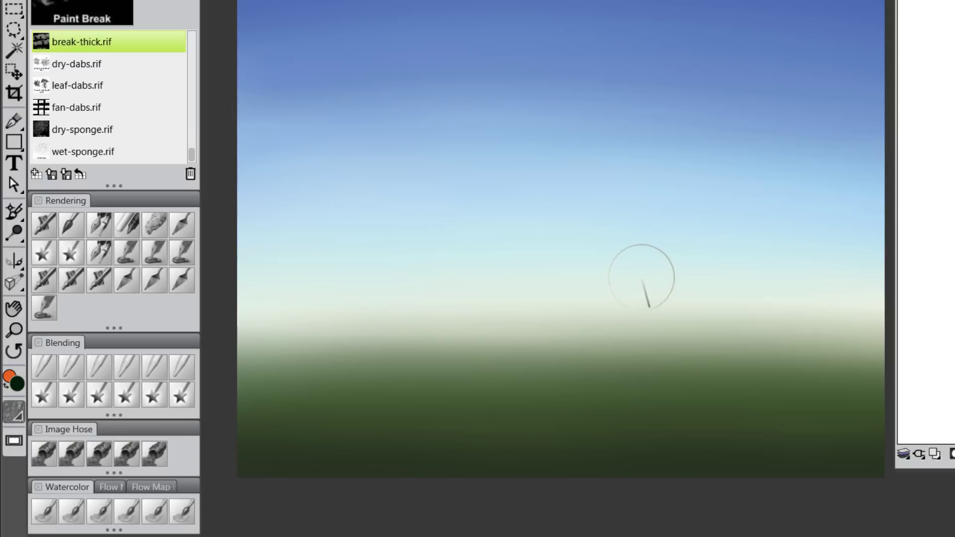
pyautogui.moveTo(244, 10)
pyautogui.mouseDown()
pyautogui.moveTo(327, 21)
pyautogui.moveTo(484, 3)
pyautogui.moveTo(696, 5)
pyautogui.moveTo(587, 112)
pyautogui.moveTo(746, 100)
pyautogui.mouseUp()
pyautogui.hotkey('ctrl', 'z')
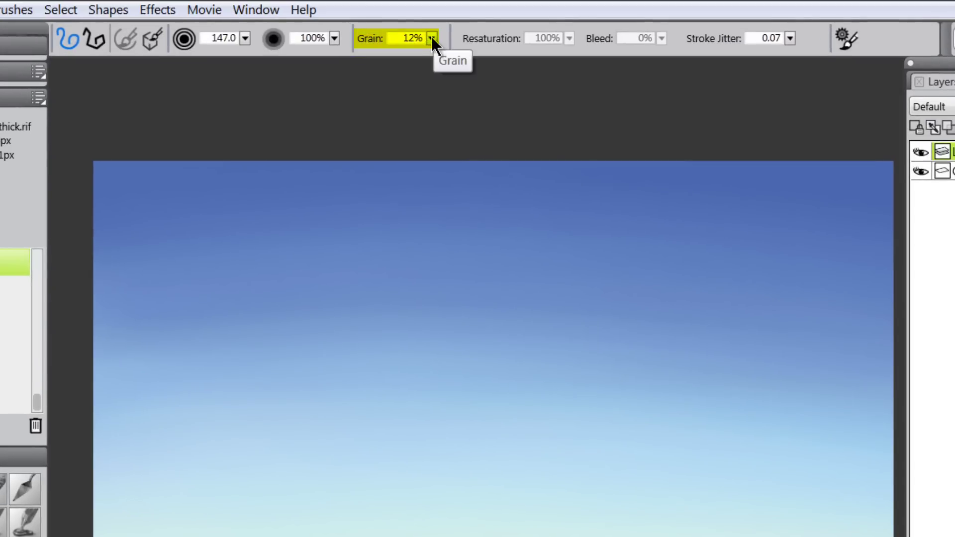
# Paint one break-thick patch in the right half of the sky at 100% Grain and another beside it at 0% Grain.
pyautogui.click(431, 38)
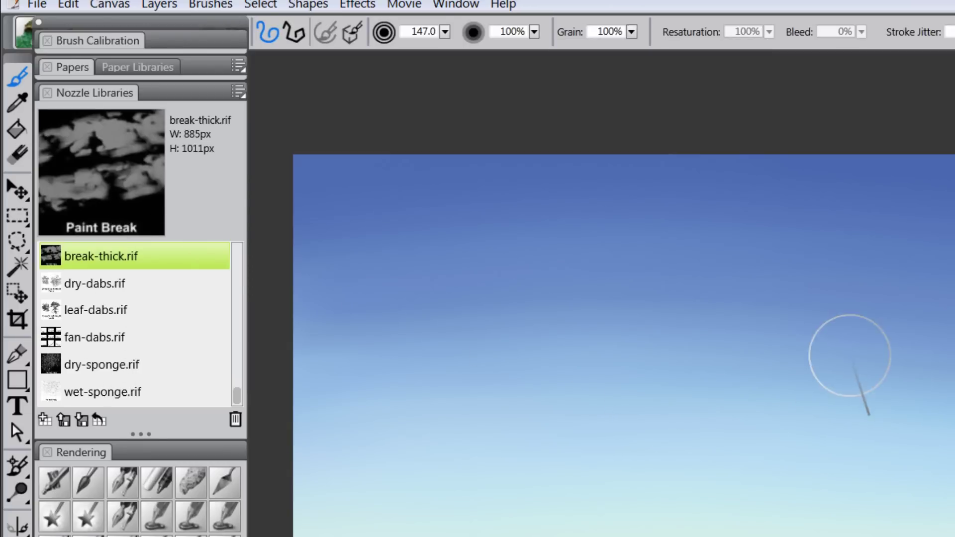
pyautogui.moveTo(832, 313)
pyautogui.mouseDown()
pyautogui.moveTo(715, 467)
pyautogui.moveTo(784, 437)
pyautogui.moveTo(876, 271)
pyautogui.moveTo(898, 293)
pyautogui.moveTo(791, 503)
pyautogui.moveTo(866, 522)
pyautogui.moveTo(845, 524)
pyautogui.mouseUp()
pyautogui.click(631, 31)
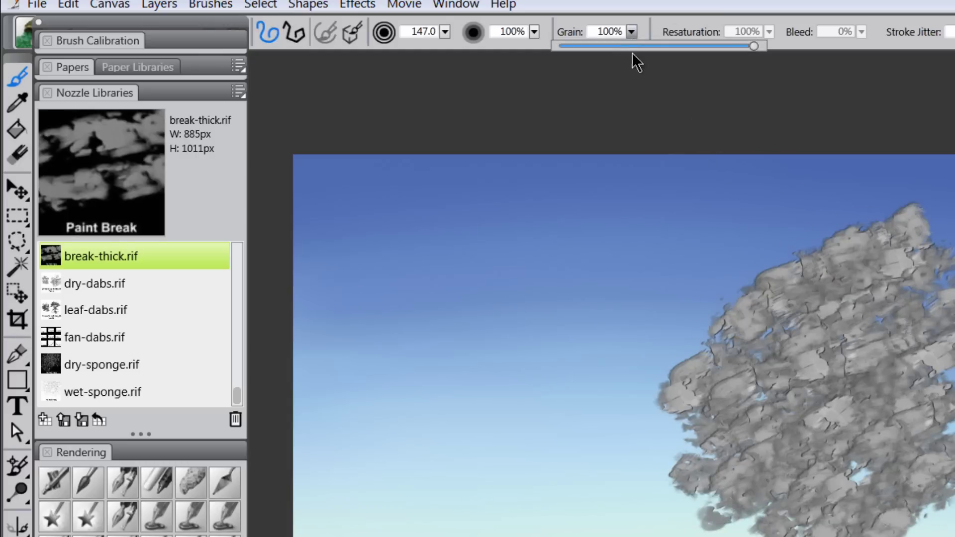
pyautogui.moveTo(604, 46); pyautogui.dragTo(598, 46)
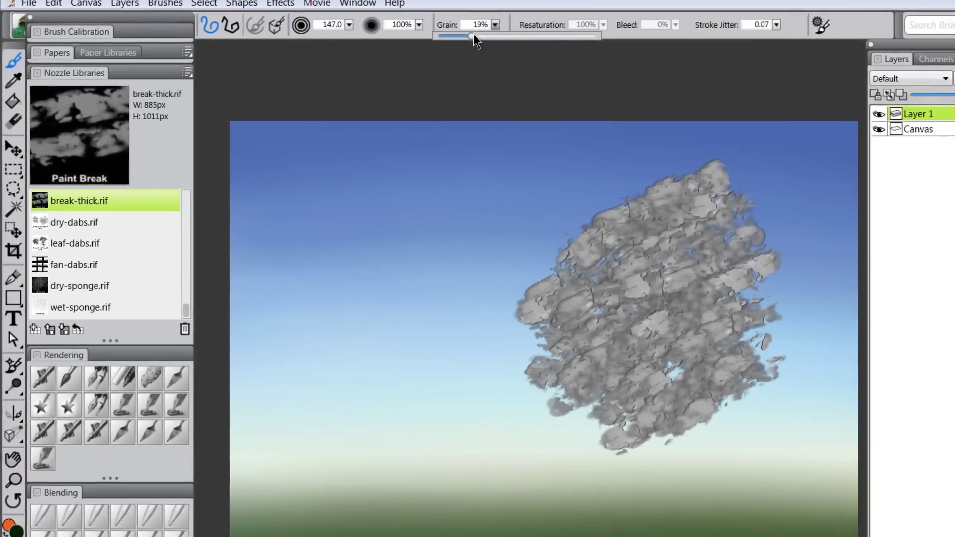
pyautogui.moveTo(473, 34); pyautogui.dragTo(462, 33)
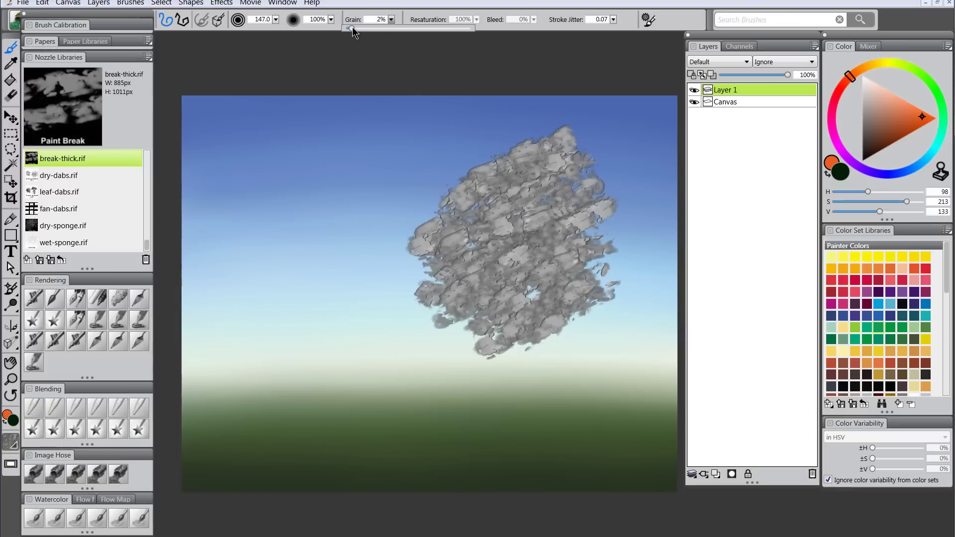
pyautogui.moveTo(352, 27); pyautogui.dragTo(350, 28)
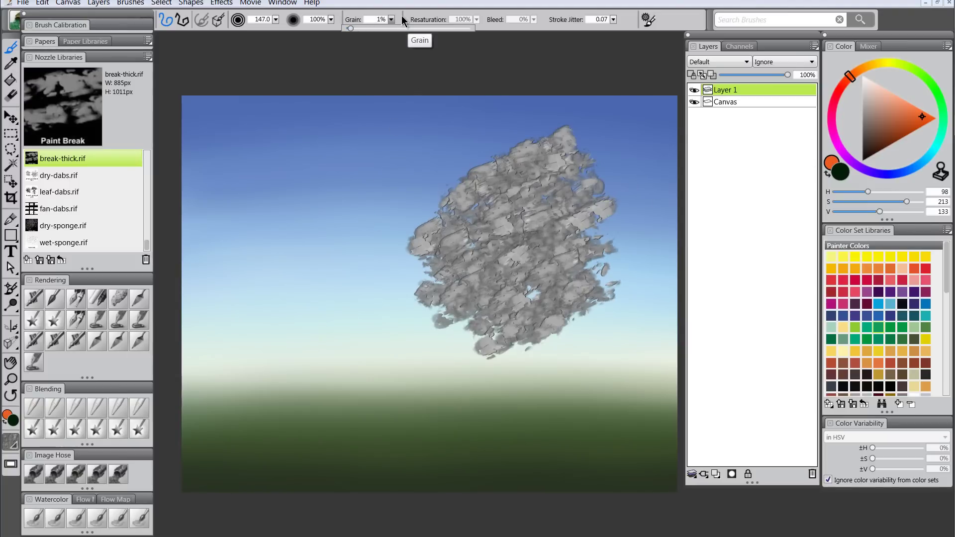
pyautogui.moveTo(350, 29); pyautogui.dragTo(324, 47)
pyautogui.moveTo(339, 178)
pyautogui.mouseDown()
pyautogui.moveTo(323, 208)
pyautogui.moveTo(327, 233)
pyautogui.moveTo(392, 212)
pyautogui.moveTo(365, 269)
pyautogui.moveTo(371, 249)
pyautogui.moveTo(353, 201)
pyautogui.moveTo(453, 125)
pyautogui.moveTo(417, 207)
pyautogui.mouseUp()
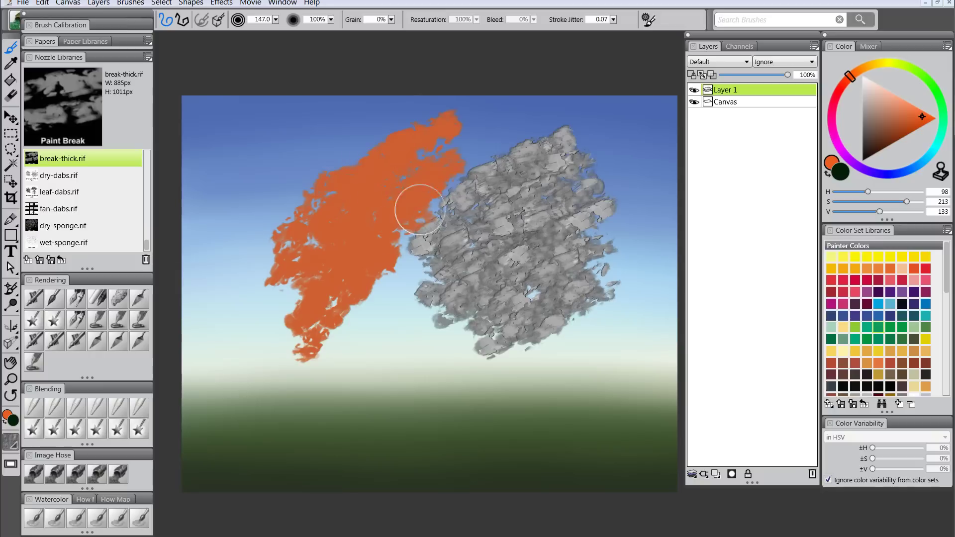
# Paint further orange strokes around and over the existing patches with the Grain at 3%, 6% and 15%.
pyautogui.click(392, 20)
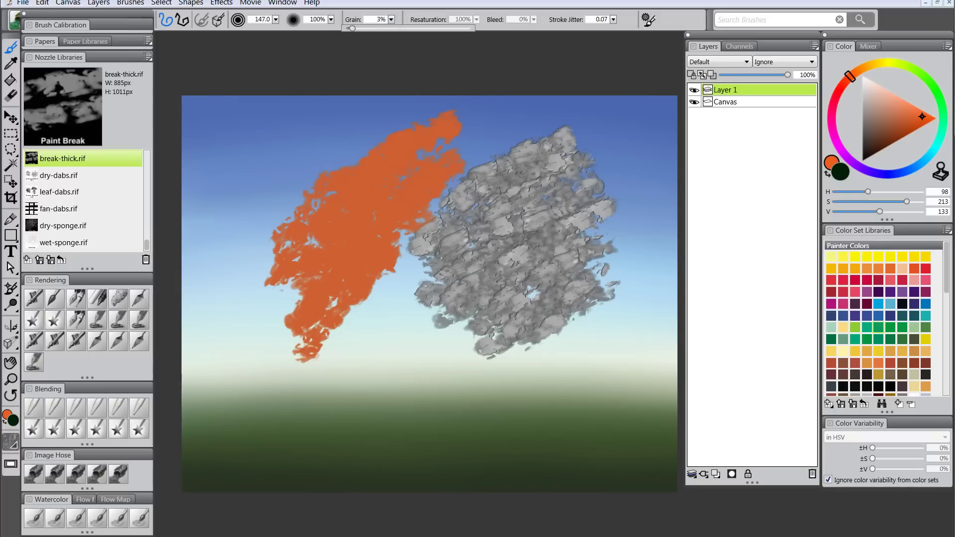
pyautogui.moveTo(294, 149)
pyautogui.mouseDown()
pyautogui.moveTo(313, 141)
pyautogui.moveTo(321, 153)
pyautogui.moveTo(291, 225)
pyautogui.mouseUp()
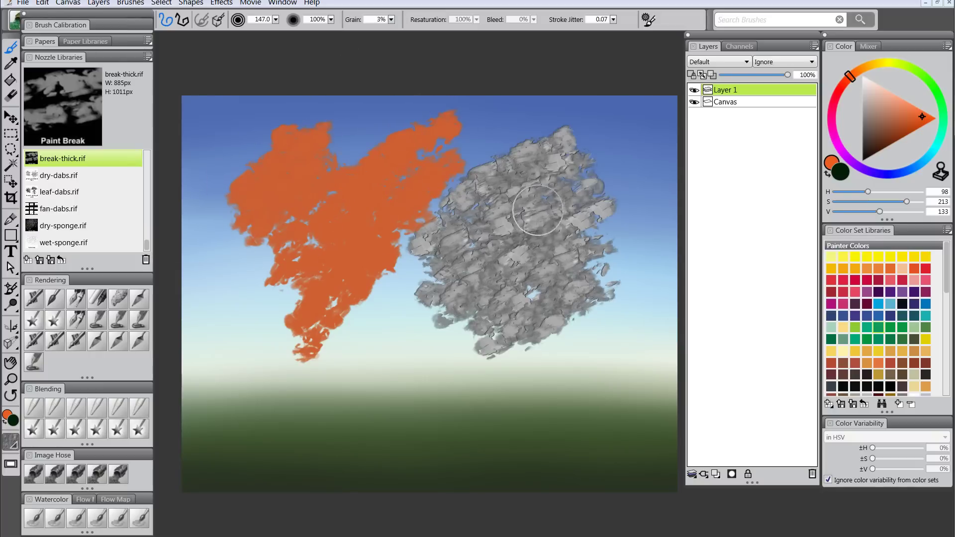
pyautogui.click(392, 20)
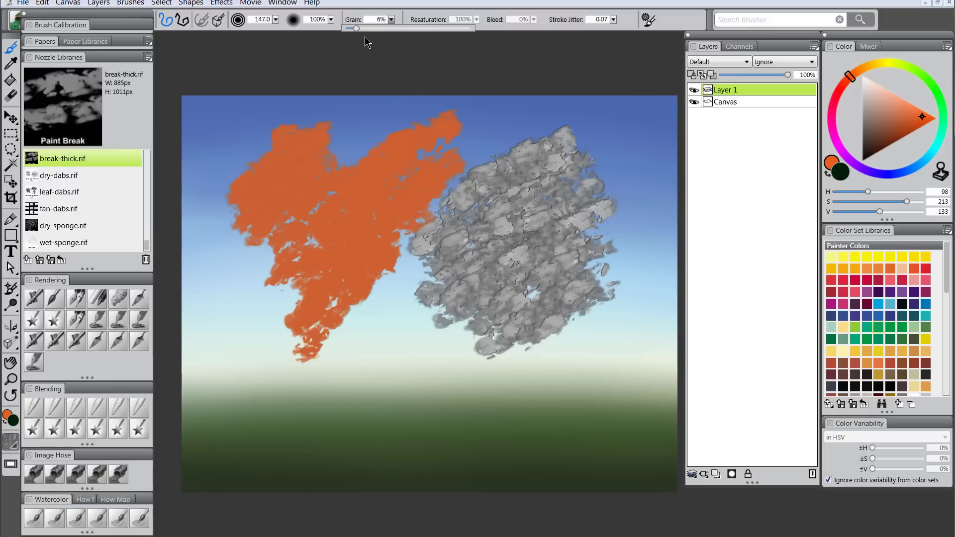
pyautogui.click(391, 20)
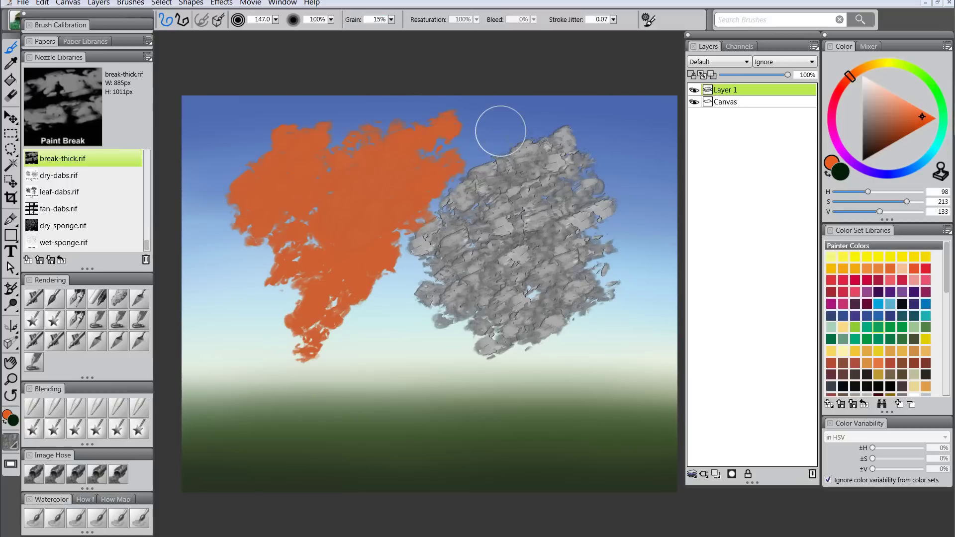
pyautogui.moveTo(495, 122)
pyautogui.mouseDown()
pyautogui.moveTo(489, 180)
pyautogui.moveTo(438, 253)
pyautogui.moveTo(393, 267)
pyautogui.moveTo(384, 233)
pyautogui.moveTo(409, 154)
pyautogui.moveTo(404, 275)
pyautogui.moveTo(374, 362)
pyautogui.moveTo(395, 375)
pyautogui.moveTo(438, 376)
pyautogui.moveTo(518, 335)
pyautogui.moveTo(465, 283)
pyautogui.mouseUp()
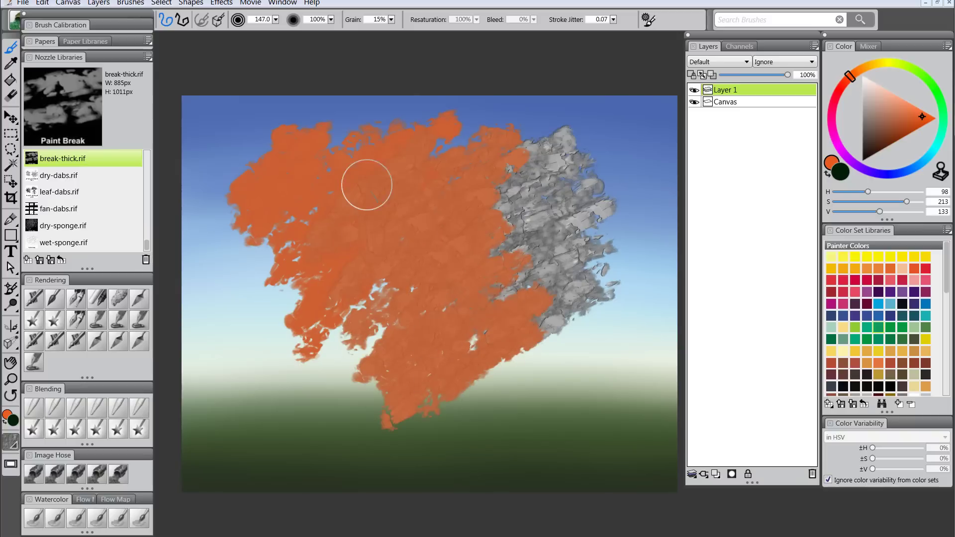
pyautogui.moveTo(393, 107)
pyautogui.mouseDown()
pyautogui.moveTo(348, 168)
pyautogui.moveTo(265, 184)
pyautogui.moveTo(210, 359)
pyautogui.mouseUp()
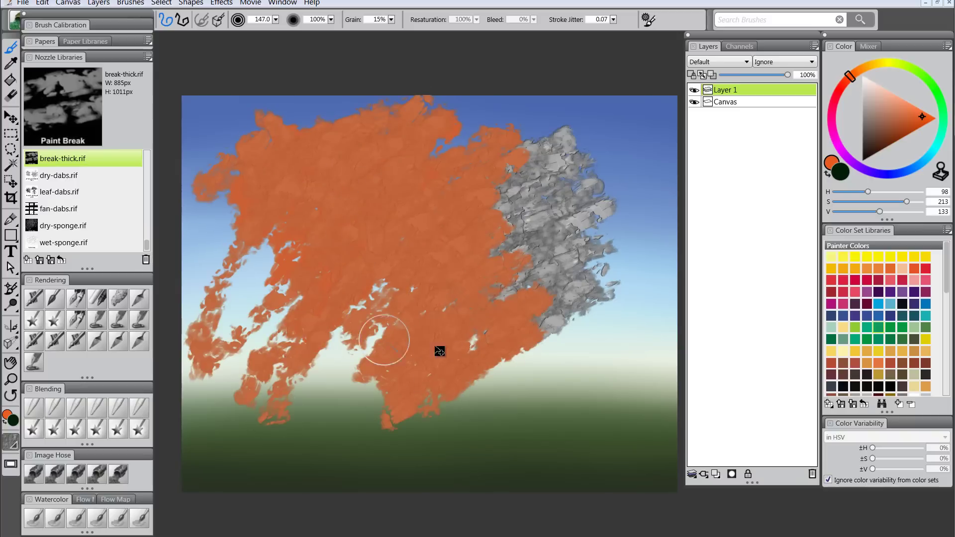
# Select everything on Layer 1, delete the painted strokes and drop the selection.
pyautogui.hotkey('ctrl', 'a')
pyautogui.press('Delete')
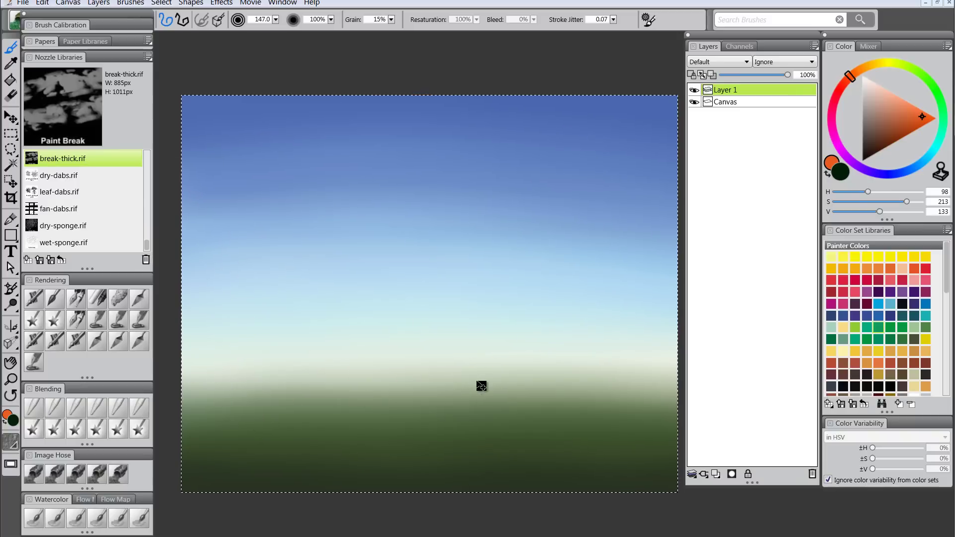
pyautogui.hotkey('ctrl', 'd')
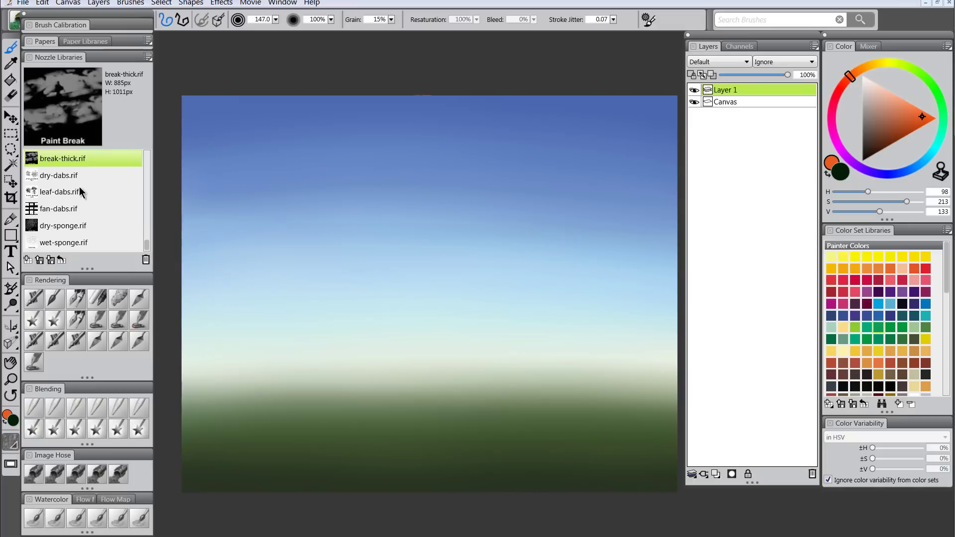
# Load the dry-dabs nozzle and paint scattered orange dabs in the right half of the sky.
pyautogui.click(61, 180)
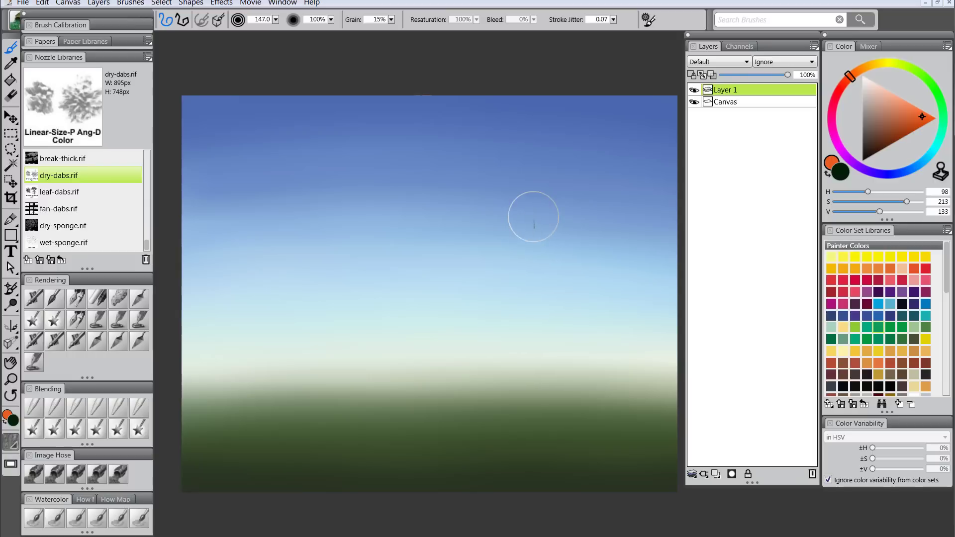
pyautogui.click(535, 208)
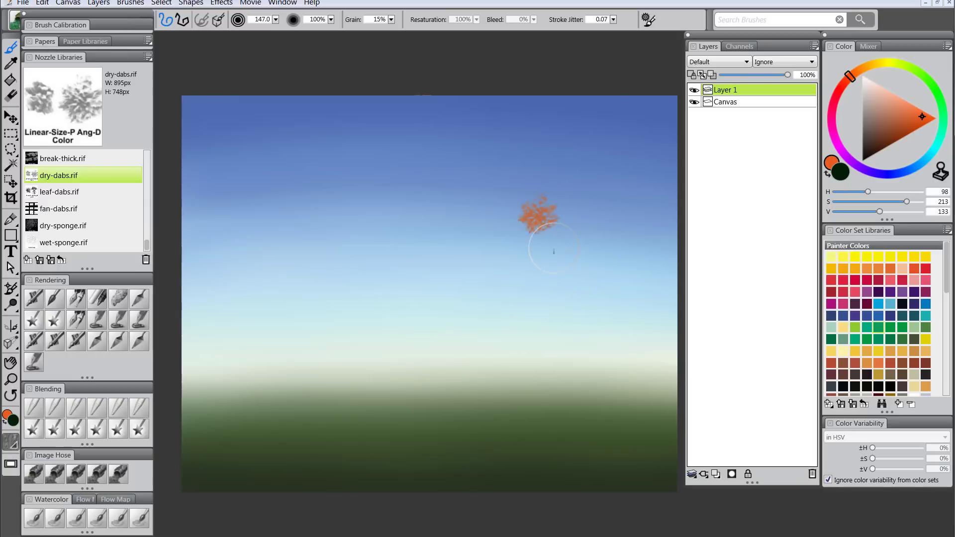
pyautogui.moveTo(554, 248)
pyautogui.mouseDown()
pyautogui.moveTo(585, 229)
pyautogui.moveTo(578, 231)
pyautogui.moveTo(599, 253)
pyautogui.mouseUp()
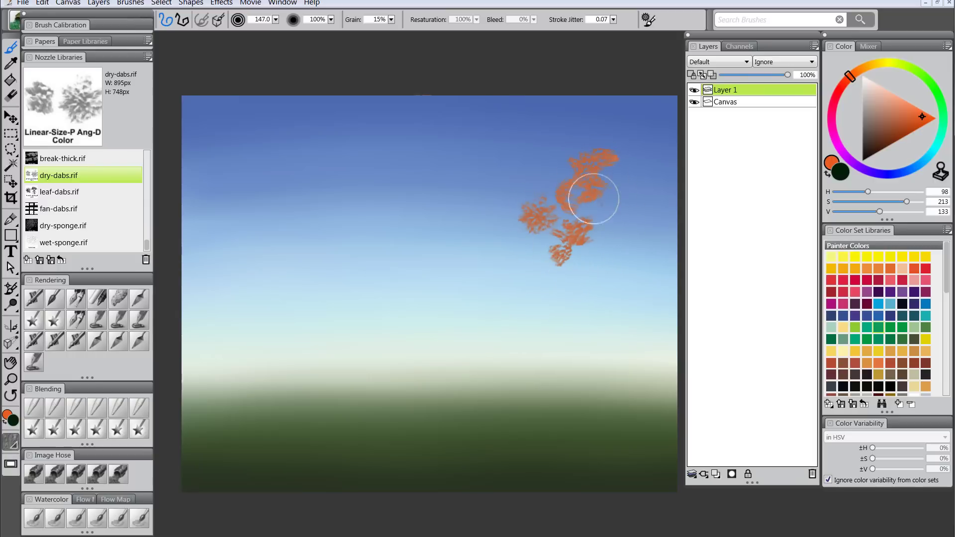
pyautogui.moveTo(494, 247)
pyautogui.mouseDown()
pyautogui.moveTo(492, 210)
pyautogui.moveTo(514, 220)
pyautogui.moveTo(508, 234)
pyautogui.moveTo(521, 266)
pyautogui.moveTo(497, 265)
pyautogui.moveTo(531, 293)
pyautogui.moveTo(539, 262)
pyautogui.moveTo(557, 260)
pyautogui.moveTo(547, 287)
pyautogui.moveTo(565, 301)
pyautogui.moveTo(571, 274)
pyautogui.moveTo(518, 258)
pyautogui.mouseUp()
# Paint a dense orange foliage clump in the left half of the sky with size 108.2, Grain 25% and Stroke Jitter 0.00.
pyautogui.moveTo(383, 239)
pyautogui.mouseDown()
pyautogui.moveTo(363, 217)
pyautogui.moveTo(379, 187)
pyautogui.moveTo(431, 192)
pyautogui.mouseUp()
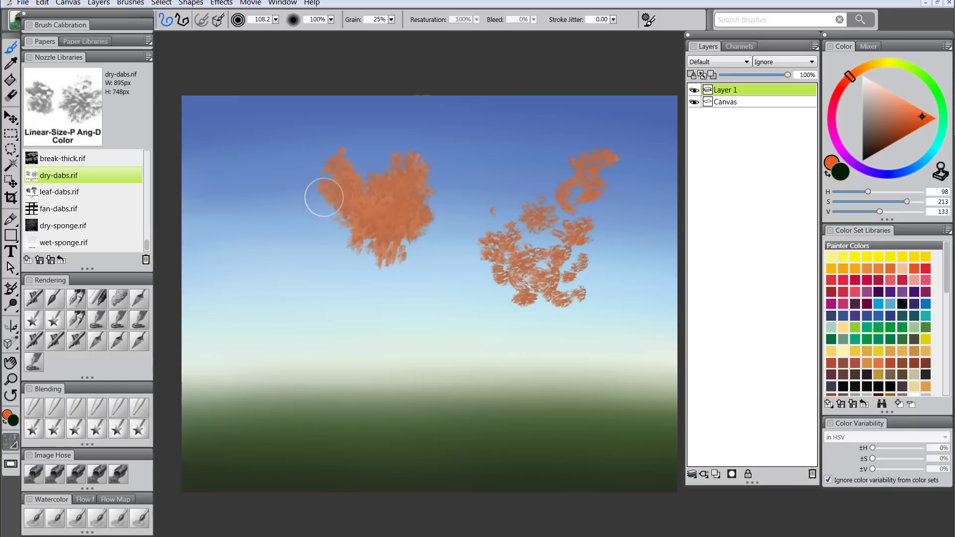
pyautogui.moveTo(324, 197)
pyautogui.mouseDown()
pyautogui.moveTo(361, 209)
pyautogui.moveTo(324, 234)
pyautogui.mouseUp()
pyautogui.moveTo(406, 152); pyautogui.dragTo(433, 217)
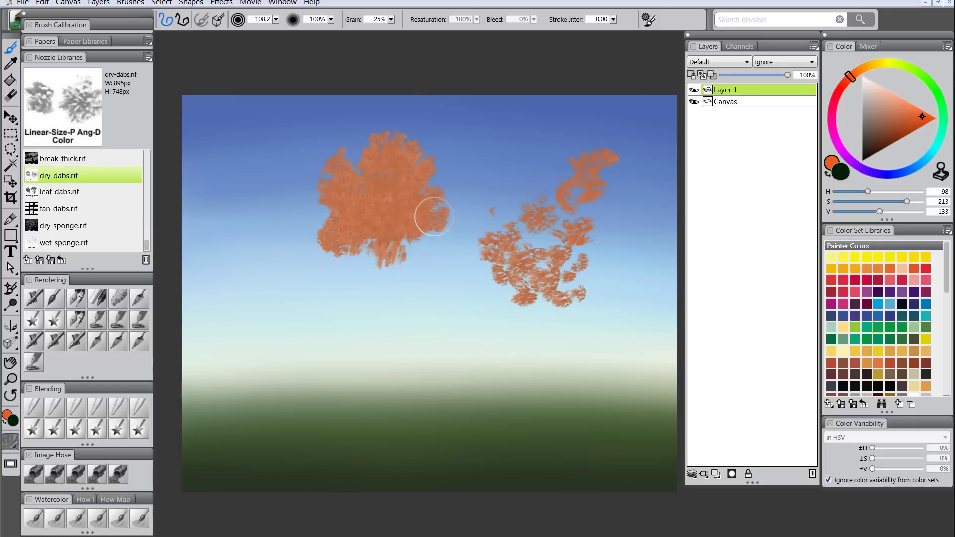
# Extend the orange dry-dabs clump sideways and downwards, and paint a smoother second clump beside it with the Grain at 14%.
pyautogui.moveTo(455, 184)
pyautogui.mouseDown()
pyautogui.moveTo(420, 254)
pyautogui.moveTo(381, 271)
pyautogui.moveTo(338, 262)
pyautogui.moveTo(408, 240)
pyautogui.mouseUp()
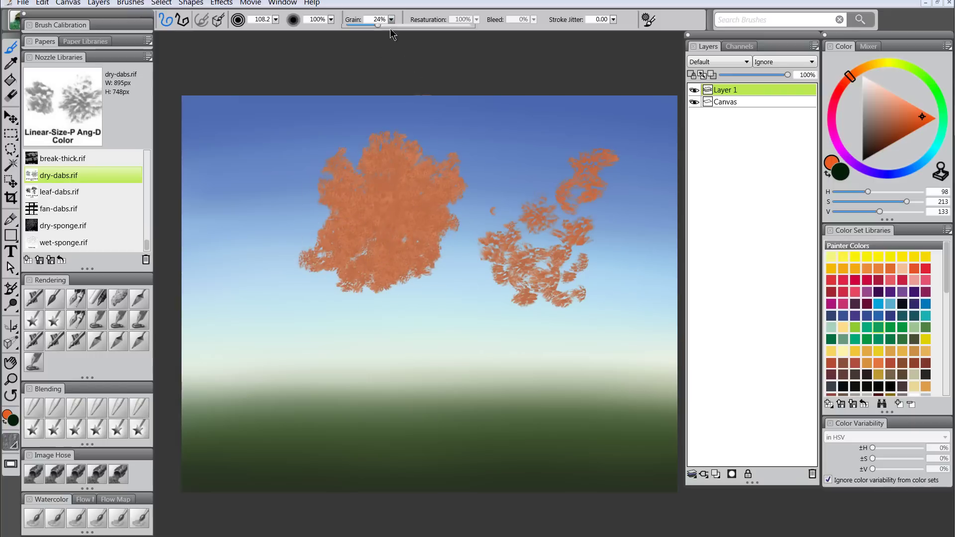
pyautogui.moveTo(374, 29); pyautogui.dragTo(365, 29)
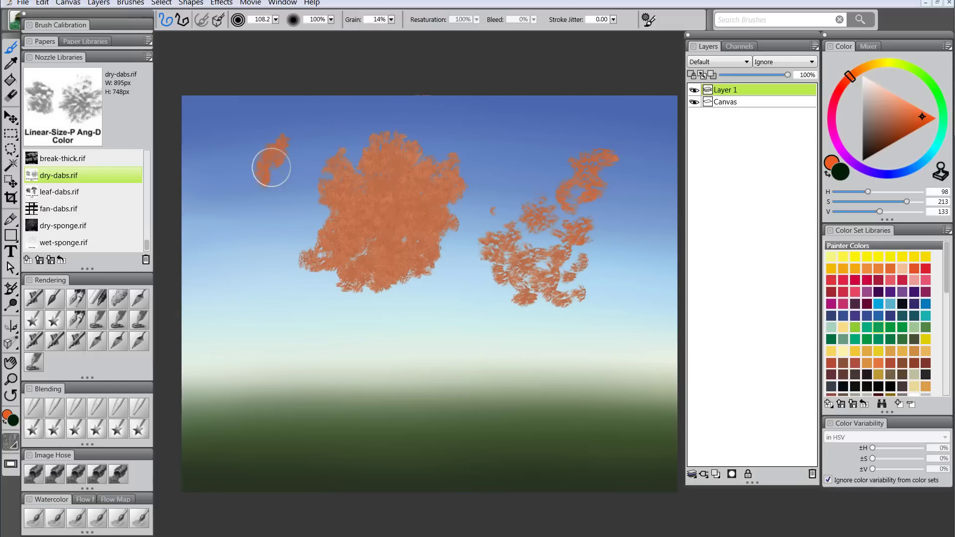
pyautogui.moveTo(270, 162)
pyautogui.mouseDown()
pyautogui.moveTo(281, 178)
pyautogui.moveTo(306, 156)
pyautogui.moveTo(291, 183)
pyautogui.moveTo(301, 149)
pyautogui.moveTo(337, 134)
pyautogui.moveTo(350, 217)
pyautogui.mouseUp()
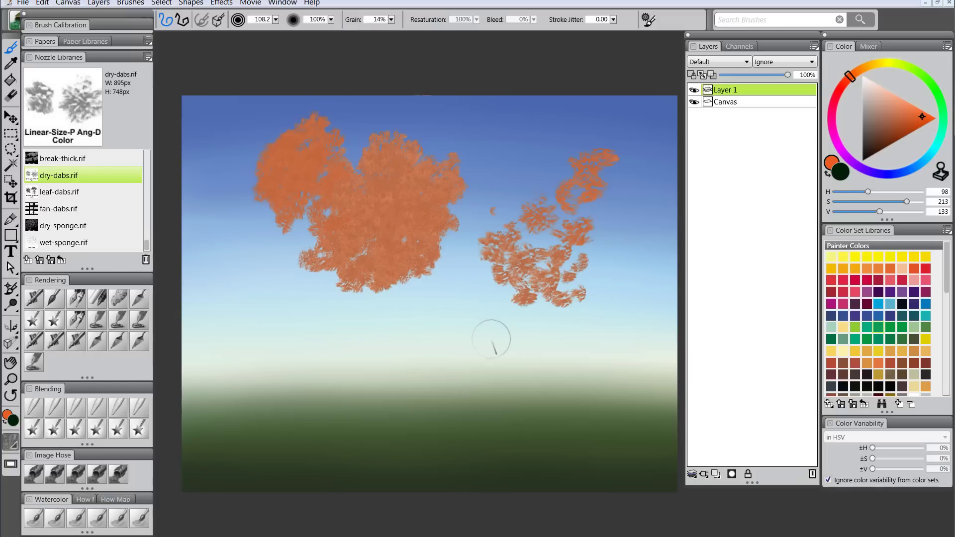
# Select everything on Layer 1, delete the orange strokes and drop the selection.
pyautogui.hotkey('ctrl', 'a')
pyautogui.press('Delete')
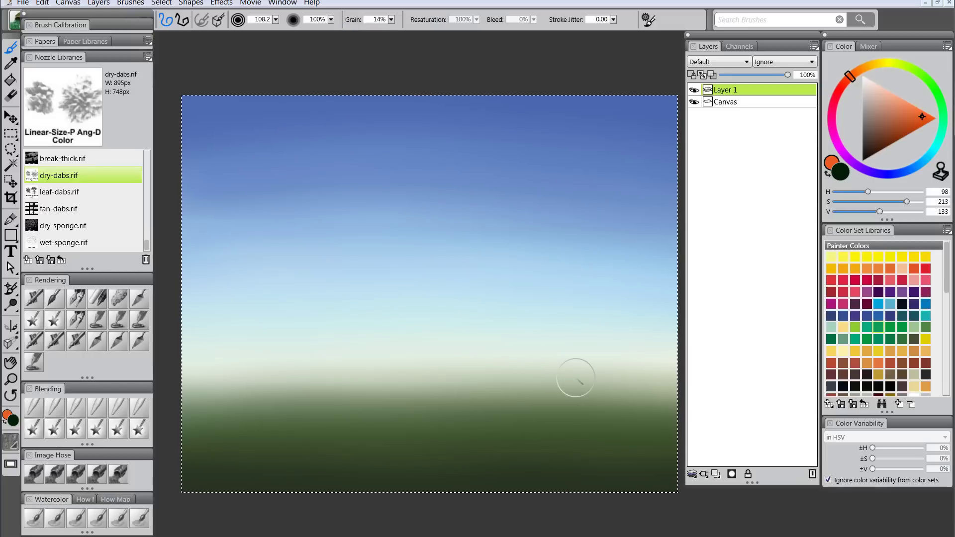
# Load the leaf-dabs nozzle and paint a near-black green foliage mass and a diagonal branch across the sky at size 108.2.
pyautogui.click(63, 194)
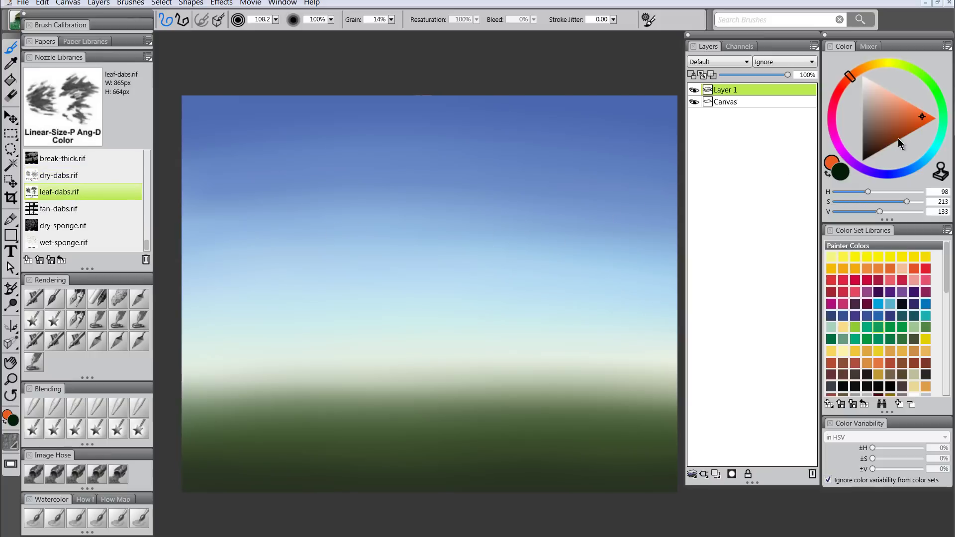
pyautogui.moveTo(932, 87); pyautogui.dragTo(921, 75)
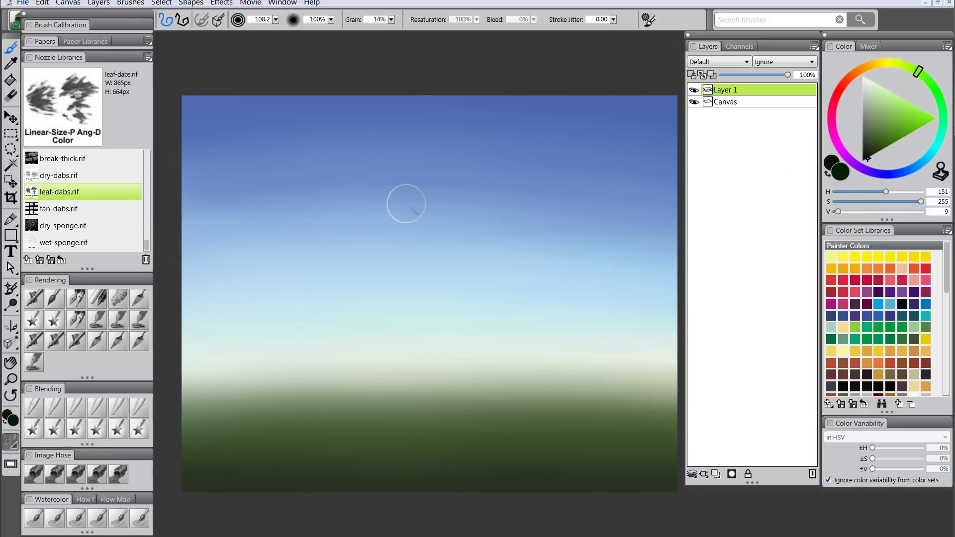
pyautogui.moveTo(406, 204)
pyautogui.mouseDown()
pyautogui.moveTo(387, 229)
pyautogui.moveTo(442, 199)
pyautogui.moveTo(409, 206)
pyautogui.moveTo(416, 177)
pyautogui.moveTo(441, 177)
pyautogui.moveTo(431, 201)
pyautogui.moveTo(458, 199)
pyautogui.moveTo(456, 222)
pyautogui.moveTo(498, 169)
pyautogui.moveTo(457, 224)
pyautogui.moveTo(484, 212)
pyautogui.moveTo(478, 236)
pyautogui.moveTo(522, 207)
pyautogui.moveTo(482, 249)
pyautogui.moveTo(542, 224)
pyautogui.moveTo(536, 240)
pyautogui.moveTo(568, 229)
pyautogui.moveTo(480, 250)
pyautogui.moveTo(470, 228)
pyautogui.moveTo(419, 243)
pyautogui.moveTo(394, 212)
pyautogui.moveTo(382, 213)
pyautogui.moveTo(362, 152)
pyautogui.moveTo(376, 223)
pyautogui.moveTo(348, 215)
pyautogui.moveTo(341, 228)
pyautogui.moveTo(307, 175)
pyautogui.moveTo(342, 217)
pyautogui.moveTo(321, 244)
pyautogui.moveTo(291, 197)
pyautogui.moveTo(299, 233)
pyautogui.moveTo(322, 234)
pyautogui.moveTo(332, 249)
pyautogui.moveTo(373, 242)
pyautogui.moveTo(351, 261)
pyautogui.moveTo(407, 245)
pyautogui.moveTo(390, 278)
pyautogui.moveTo(434, 276)
pyautogui.moveTo(456, 292)
pyautogui.moveTo(500, 298)
pyautogui.mouseUp()
pyautogui.moveTo(446, 331); pyautogui.dragTo(582, 297)
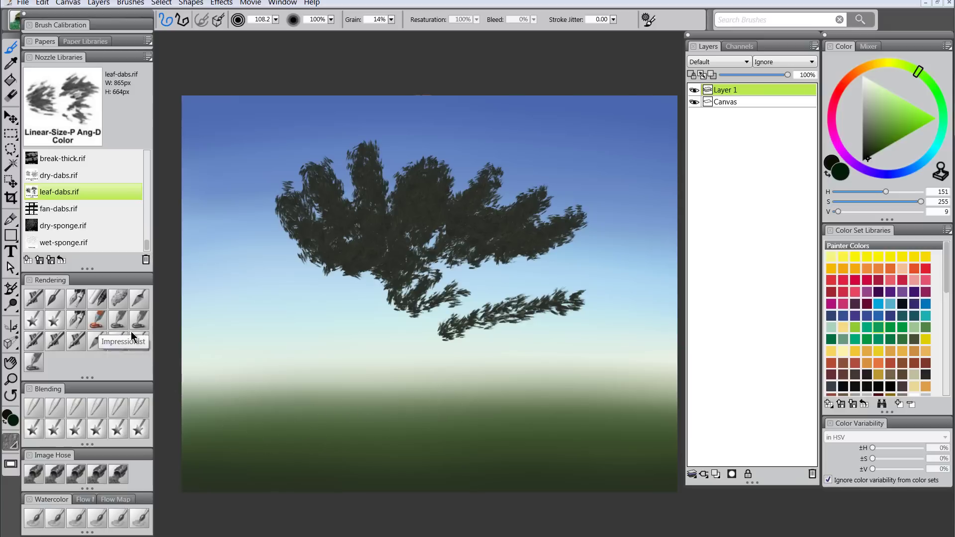
pyautogui.moveTo(457, 341)
pyautogui.mouseDown()
pyautogui.moveTo(497, 347)
pyautogui.moveTo(477, 334)
pyautogui.moveTo(516, 338)
pyautogui.moveTo(509, 329)
pyautogui.moveTo(537, 323)
pyautogui.moveTo(555, 300)
pyautogui.mouseUp()
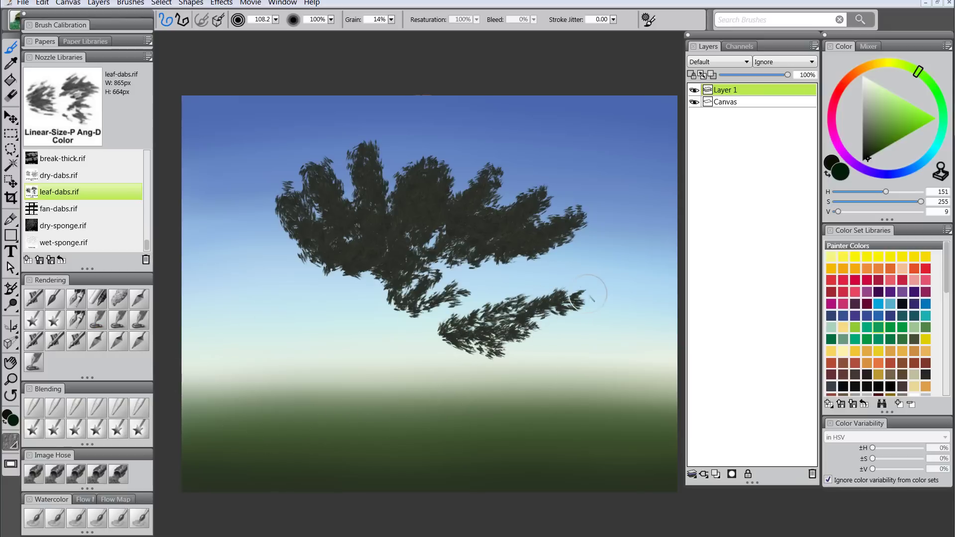
# Paint two conifer-shaped leaf-dabs clumps in near-black green on either side of the large foliage mass.
pyautogui.moveTo(621, 330)
pyautogui.mouseDown()
pyautogui.moveTo(625, 264)
pyautogui.moveTo(625, 314)
pyautogui.moveTo(615, 265)
pyautogui.moveTo(621, 293)
pyautogui.moveTo(646, 283)
pyautogui.moveTo(630, 297)
pyautogui.moveTo(597, 273)
pyautogui.moveTo(621, 224)
pyautogui.moveTo(651, 232)
pyautogui.moveTo(626, 261)
pyautogui.moveTo(617, 200)
pyautogui.moveTo(635, 212)
pyautogui.moveTo(641, 199)
pyautogui.moveTo(621, 150)
pyautogui.moveTo(613, 267)
pyautogui.moveTo(605, 282)
pyautogui.moveTo(586, 269)
pyautogui.moveTo(649, 282)
pyautogui.moveTo(647, 310)
pyautogui.mouseUp()
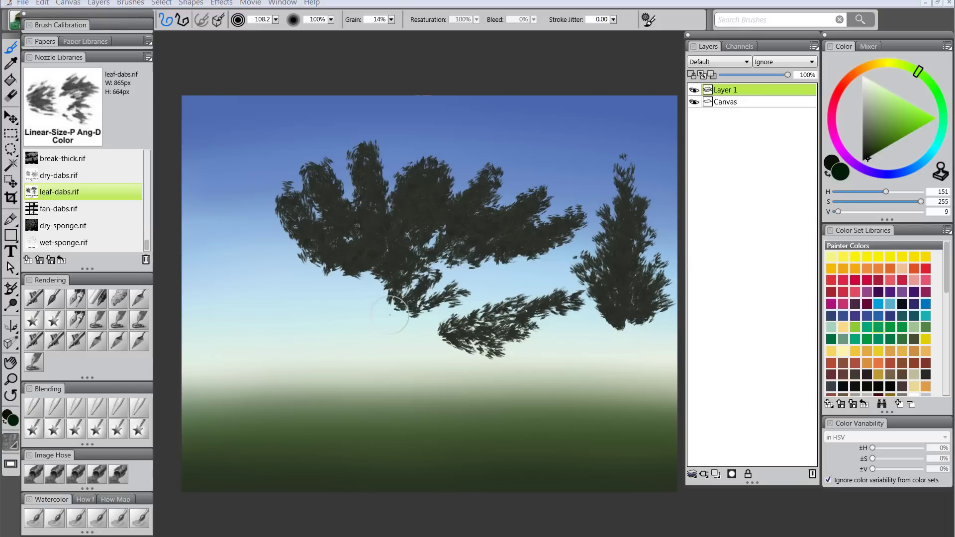
pyautogui.moveTo(251, 361)
pyautogui.mouseDown()
pyautogui.moveTo(270, 334)
pyautogui.moveTo(251, 320)
pyautogui.moveTo(251, 298)
pyautogui.moveTo(259, 321)
pyautogui.moveTo(263, 296)
pyautogui.moveTo(247, 281)
pyautogui.moveTo(245, 257)
pyautogui.moveTo(261, 289)
pyautogui.mouseUp()
pyautogui.moveTo(224, 315)
pyautogui.mouseDown()
pyautogui.moveTo(239, 330)
pyautogui.moveTo(308, 333)
pyautogui.mouseUp()
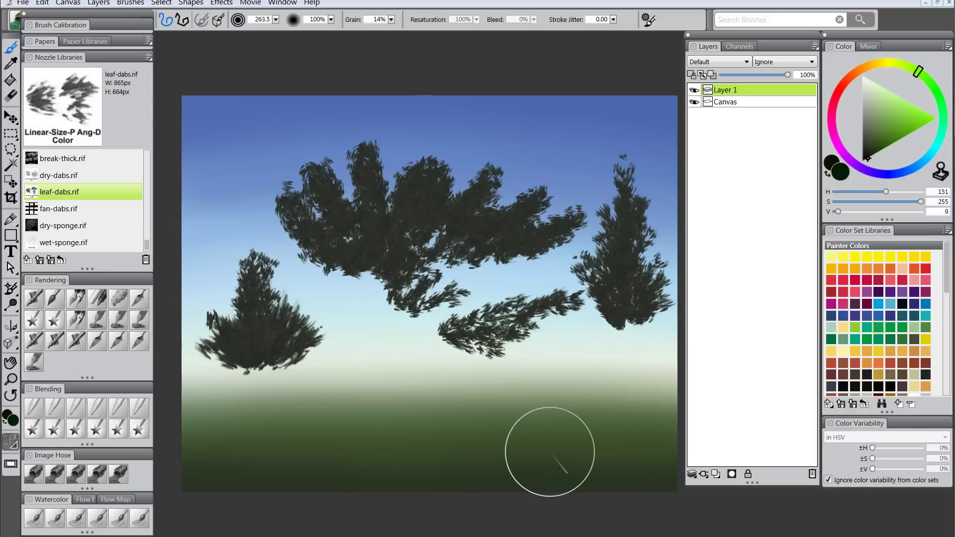
# Select all of Layer 1, delete the dark green leaf-dabs foliage and drop the selection.
pyautogui.hotkey('ctrl', 'a')
pyautogui.press('Delete')
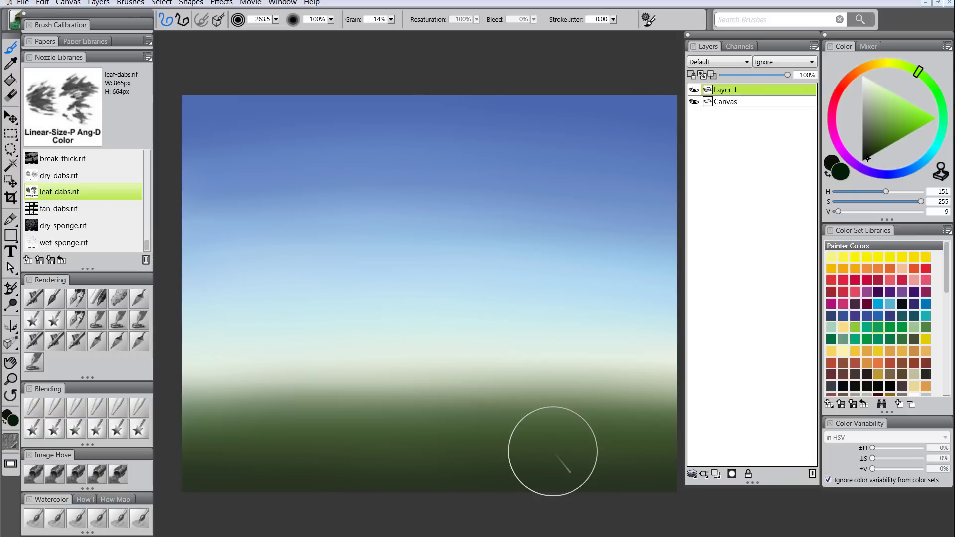
# Load the fan-dabs nozzle and paint a tall near-black green conifer down the middle of the landscape, widening towards its base.
pyautogui.click(59, 212)
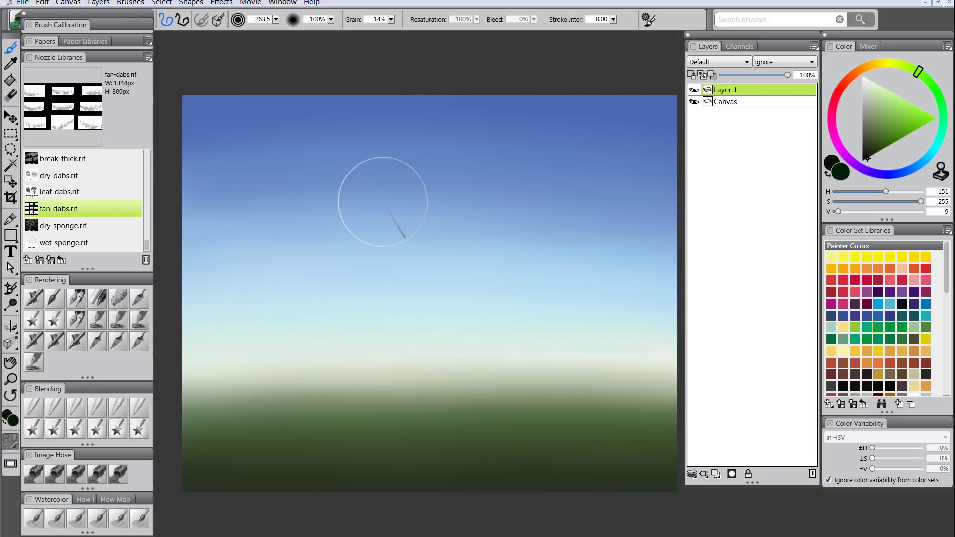
pyautogui.moveTo(463, 123)
pyautogui.mouseDown()
pyautogui.moveTo(464, 163)
pyautogui.moveTo(462, 115)
pyautogui.moveTo(453, 259)
pyautogui.moveTo(459, 192)
pyautogui.moveTo(466, 306)
pyautogui.moveTo(460, 240)
pyautogui.moveTo(457, 345)
pyautogui.moveTo(444, 273)
pyautogui.moveTo(432, 381)
pyautogui.moveTo(462, 370)
pyautogui.moveTo(466, 299)
pyautogui.moveTo(488, 401)
pyautogui.moveTo(487, 313)
pyautogui.moveTo(486, 415)
pyautogui.moveTo(432, 372)
pyautogui.moveTo(412, 450)
pyautogui.moveTo(435, 411)
pyautogui.moveTo(482, 473)
pyautogui.mouseUp()
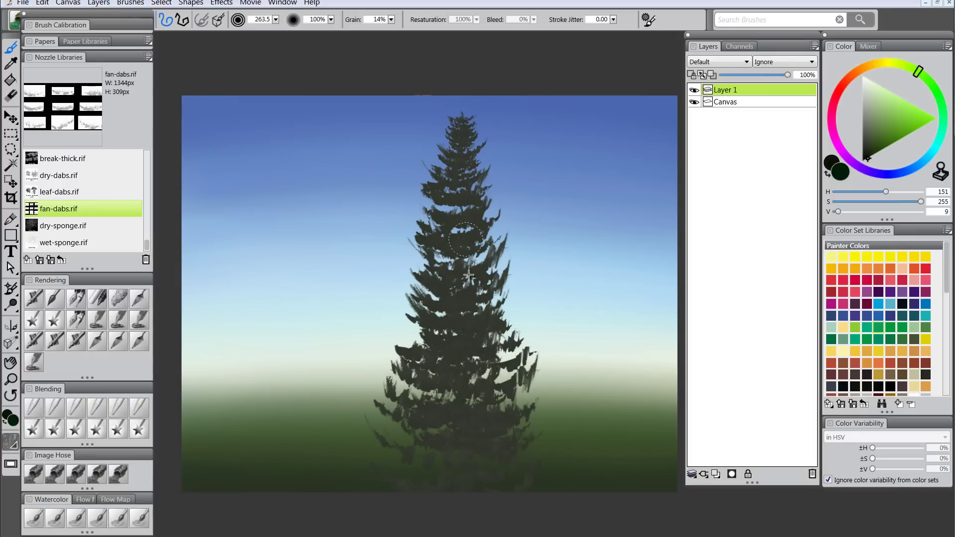
pyautogui.moveTo(457, 294)
pyautogui.mouseDown()
pyautogui.moveTo(456, 434)
pyautogui.moveTo(445, 343)
pyautogui.moveTo(463, 500)
pyautogui.moveTo(418, 400)
pyautogui.moveTo(426, 521)
pyautogui.moveTo(399, 462)
pyautogui.moveTo(435, 459)
pyautogui.moveTo(489, 480)
pyautogui.moveTo(507, 407)
pyautogui.moveTo(524, 503)
pyautogui.moveTo(517, 414)
pyautogui.moveTo(460, 468)
pyautogui.moveTo(396, 476)
pyautogui.moveTo(365, 455)
pyautogui.moveTo(403, 524)
pyautogui.moveTo(567, 415)
pyautogui.mouseUp()
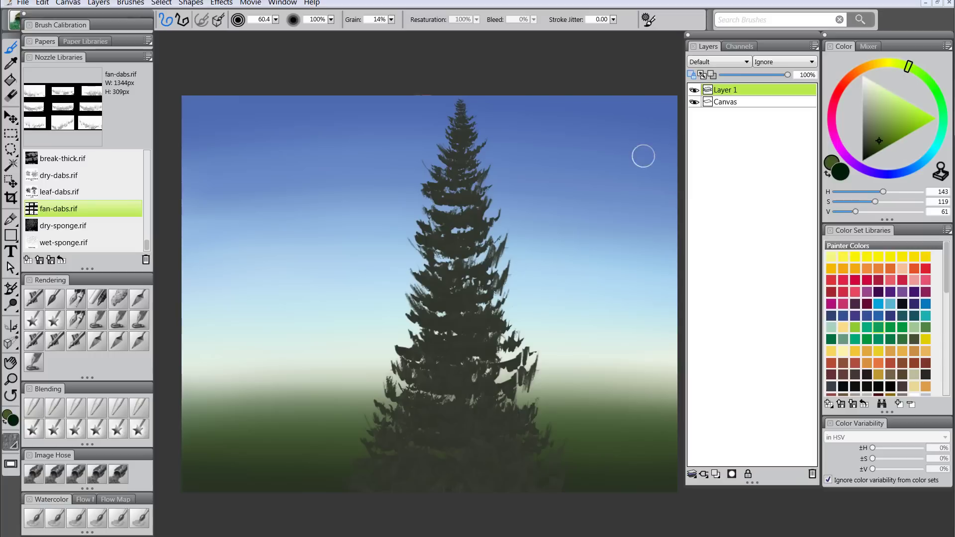
# Paint lighter olive-green fan-dabs branches over the conifer with the layer's transparency preserved, and clear Layer 1.
pyautogui.moveTo(462, 108)
pyautogui.mouseDown()
pyautogui.moveTo(471, 269)
pyautogui.moveTo(519, 502)
pyautogui.moveTo(461, 302)
pyautogui.moveTo(479, 523)
pyautogui.mouseUp()
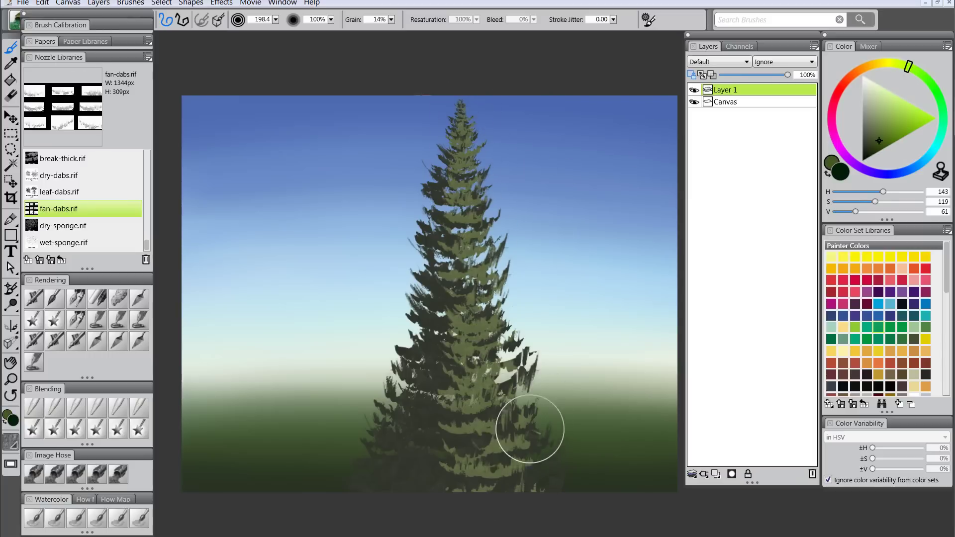
pyautogui.moveTo(445, 486); pyautogui.dragTo(442, 403)
pyautogui.moveTo(437, 512)
pyautogui.mouseDown()
pyautogui.moveTo(447, 239)
pyautogui.moveTo(405, 448)
pyautogui.moveTo(366, 501)
pyautogui.mouseUp()
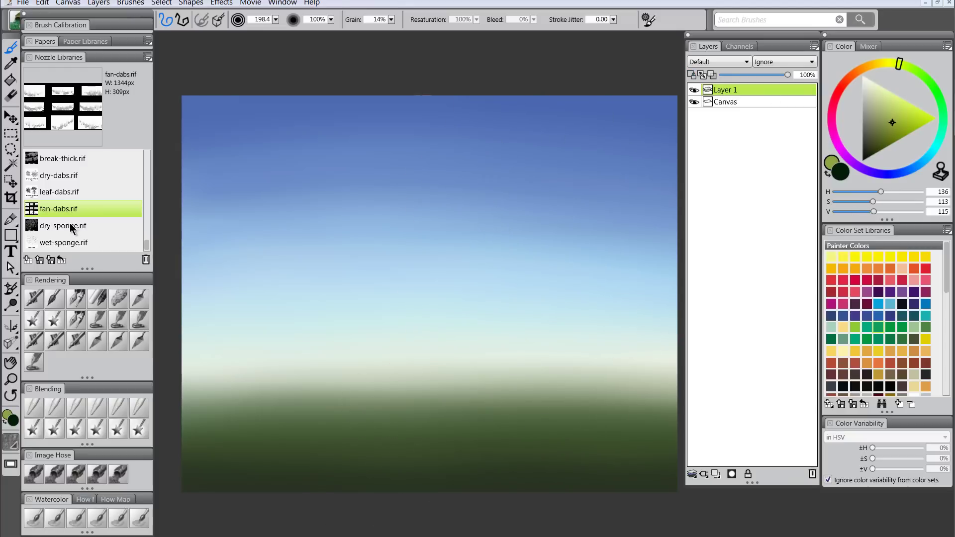
# Load the dry-sponge nozzle, try sponging dark olive texture (H 136, S 255, V 39) over the sky, and undo the strokes.
pyautogui.click(72, 228)
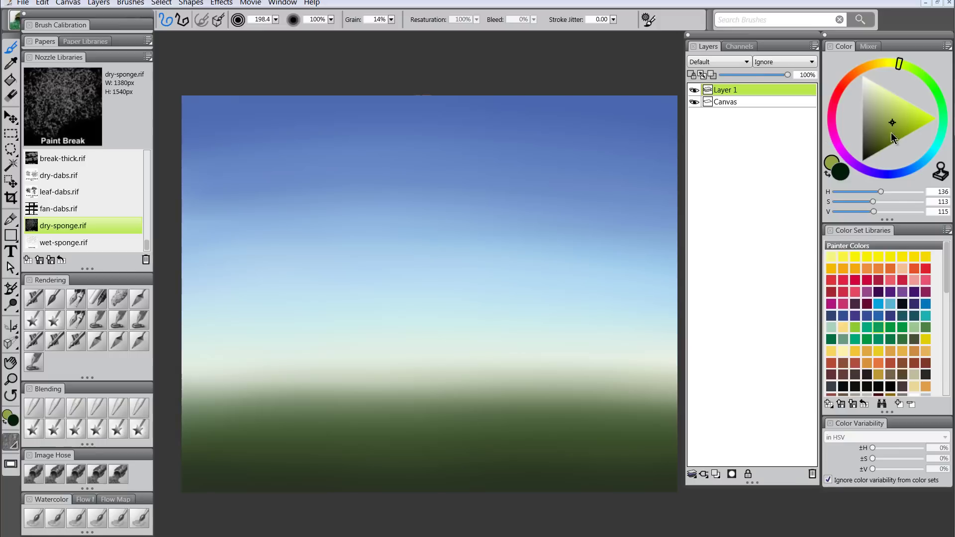
pyautogui.moveTo(400, 194)
pyautogui.mouseDown()
pyautogui.moveTo(384, 249)
pyautogui.moveTo(390, 286)
pyautogui.moveTo(482, 261)
pyautogui.moveTo(494, 284)
pyautogui.moveTo(467, 260)
pyautogui.moveTo(469, 190)
pyautogui.moveTo(501, 145)
pyautogui.moveTo(552, 176)
pyautogui.moveTo(543, 253)
pyautogui.moveTo(518, 305)
pyautogui.mouseUp()
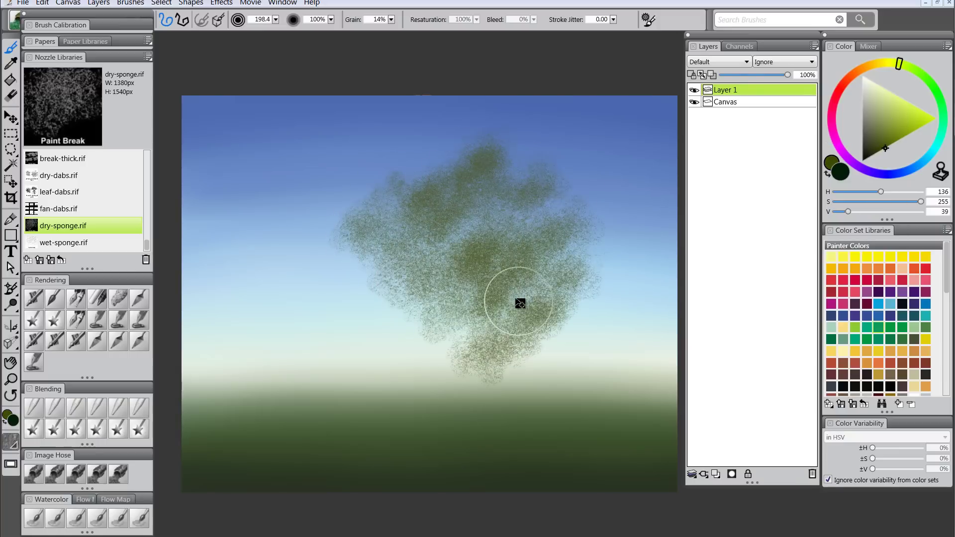
pyautogui.hotkey('ctrl', 'z')
pyautogui.moveTo(468, 251)
pyautogui.mouseDown()
pyautogui.moveTo(538, 281)
pyautogui.moveTo(414, 264)
pyautogui.moveTo(525, 375)
pyautogui.moveTo(623, 271)
pyautogui.mouseUp()
pyautogui.hotkey('ctrl', 'z')
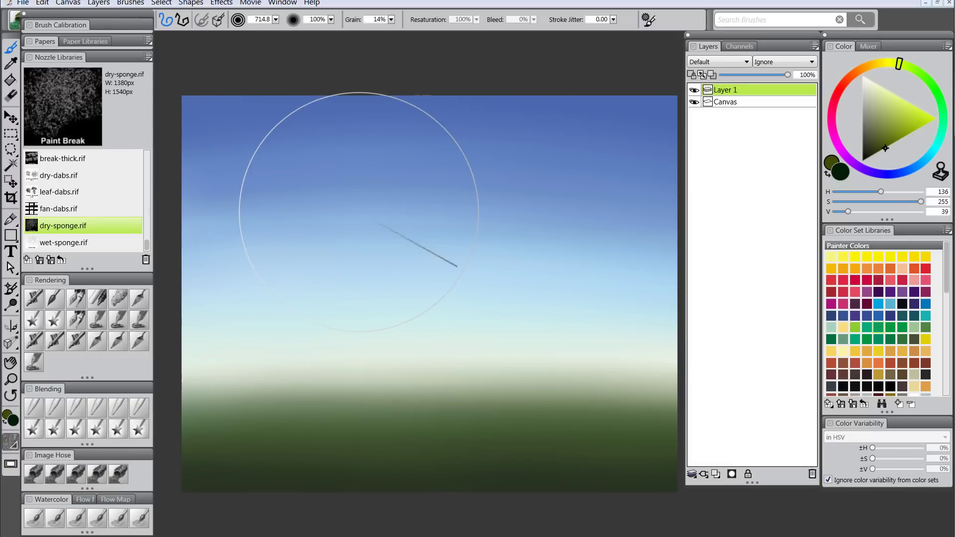
# Try a dry-sponge stroke at size 714.8, switch to the last Image Hose variant, and undo the stroke.
pyautogui.moveTo(315, 194)
pyautogui.mouseDown()
pyautogui.moveTo(362, 188)
pyautogui.moveTo(376, 237)
pyautogui.mouseUp()
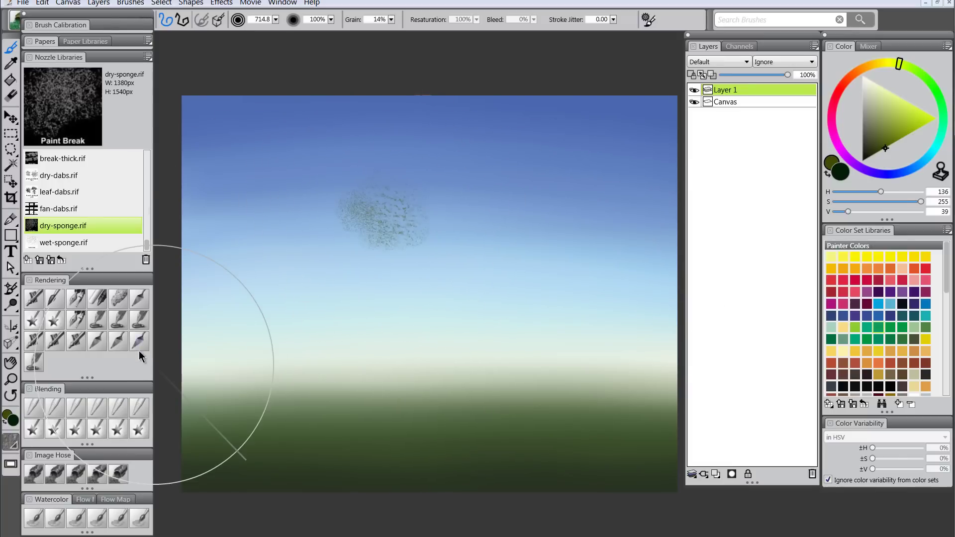
pyautogui.click(118, 475)
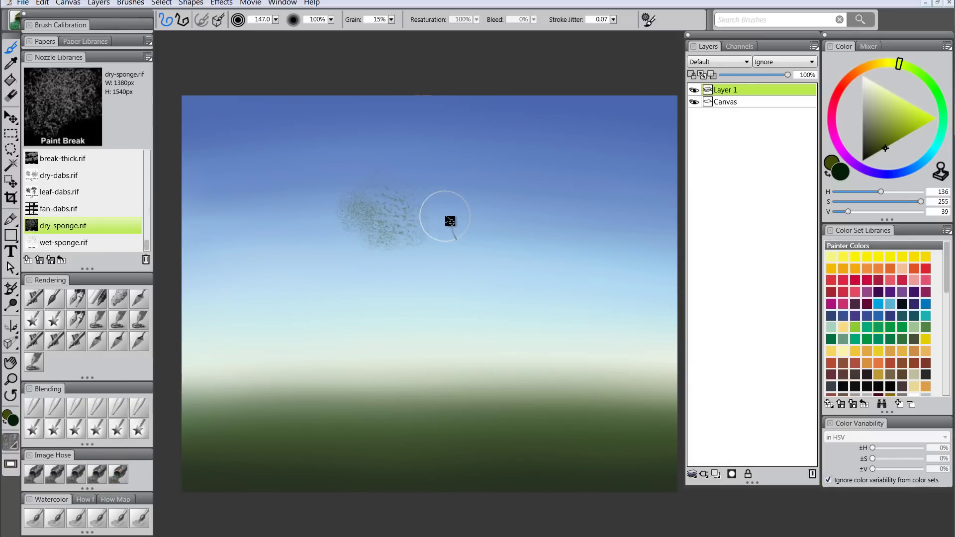
pyautogui.hotkey('ctrl', 'z')
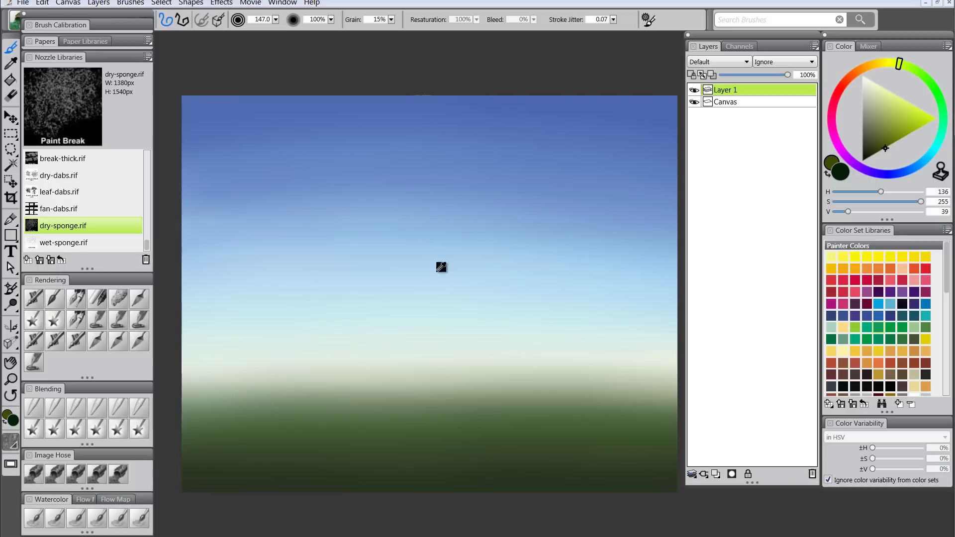
# Try scattering olive dry-sponge texture over the sky and horizon at size 392.9 with Grain 15%, and undo all the strokes.
pyautogui.moveTo(441, 267)
pyautogui.mouseDown()
pyautogui.moveTo(426, 242)
pyautogui.moveTo(451, 225)
pyautogui.moveTo(480, 237)
pyautogui.moveTo(476, 262)
pyautogui.moveTo(512, 261)
pyautogui.moveTo(533, 200)
pyautogui.moveTo(568, 198)
pyautogui.moveTo(600, 227)
pyautogui.moveTo(438, 219)
pyautogui.moveTo(308, 161)
pyautogui.moveTo(271, 216)
pyautogui.moveTo(277, 266)
pyautogui.moveTo(321, 237)
pyautogui.moveTo(247, 318)
pyautogui.moveTo(279, 347)
pyautogui.moveTo(317, 346)
pyautogui.moveTo(370, 316)
pyautogui.moveTo(399, 362)
pyautogui.mouseUp()
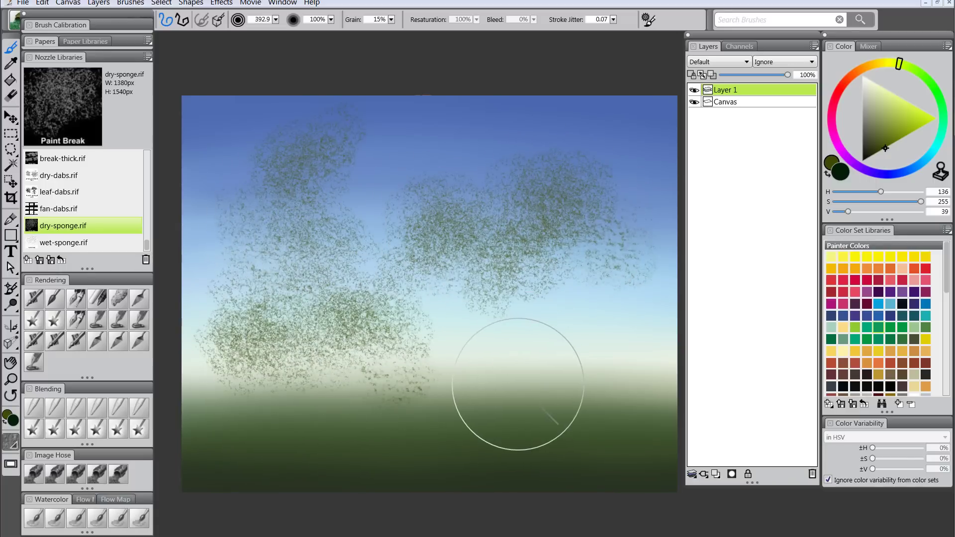
pyautogui.moveTo(518, 384)
pyautogui.mouseDown()
pyautogui.moveTo(558, 394)
pyautogui.moveTo(610, 379)
pyautogui.moveTo(611, 421)
pyautogui.moveTo(469, 444)
pyautogui.moveTo(407, 431)
pyautogui.moveTo(596, 356)
pyautogui.moveTo(572, 323)
pyautogui.mouseUp()
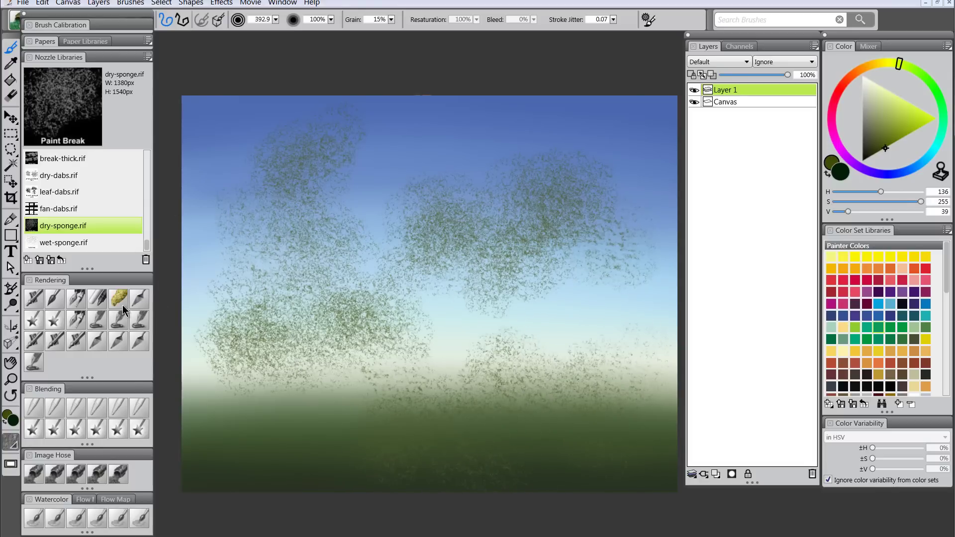
pyautogui.hotkey('ctrl', 'z')
pyautogui.hotkey('ctrl', 'z')
pyautogui.hotkey('ctrl', 'z')
pyautogui.hotkey('ctrl', 'z')
pyautogui.hotkey('ctrl', 'z')
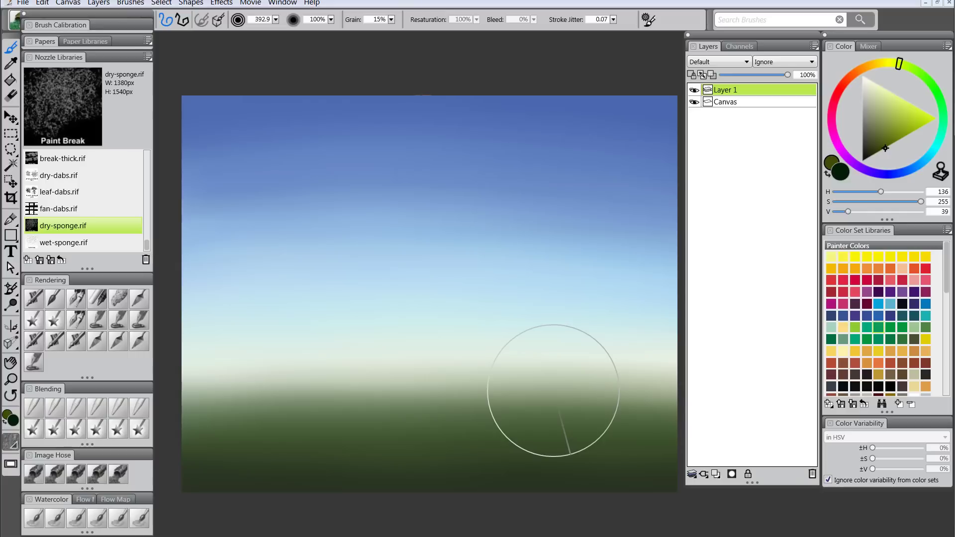
# Load the wet-sponge nozzle and paint soft olive texture across the sky and down to the horizon at size 392.9, Grain 15%.
pyautogui.click(61, 243)
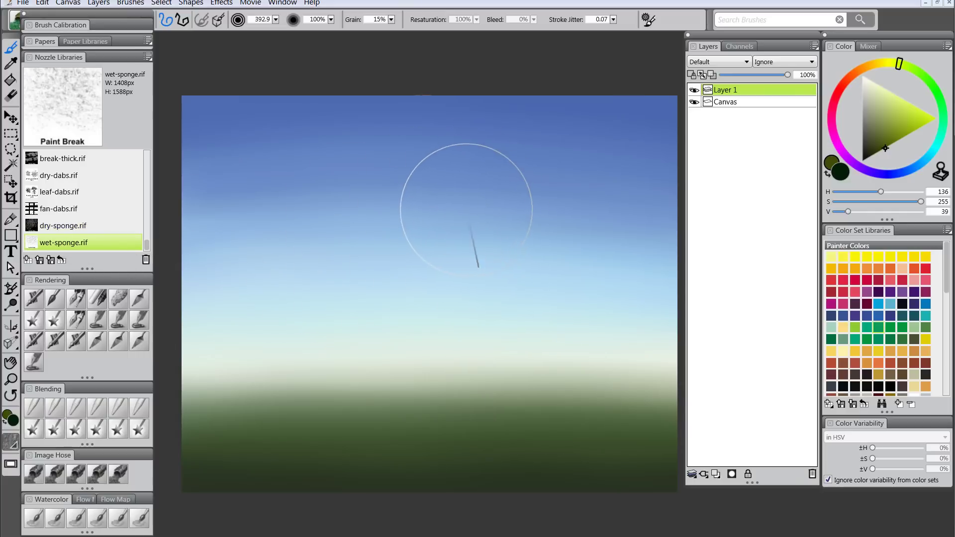
pyautogui.moveTo(332, 165)
pyautogui.mouseDown()
pyautogui.moveTo(332, 193)
pyautogui.moveTo(373, 267)
pyautogui.moveTo(443, 207)
pyautogui.moveTo(465, 171)
pyautogui.moveTo(478, 286)
pyautogui.moveTo(552, 290)
pyautogui.moveTo(592, 349)
pyautogui.mouseUp()
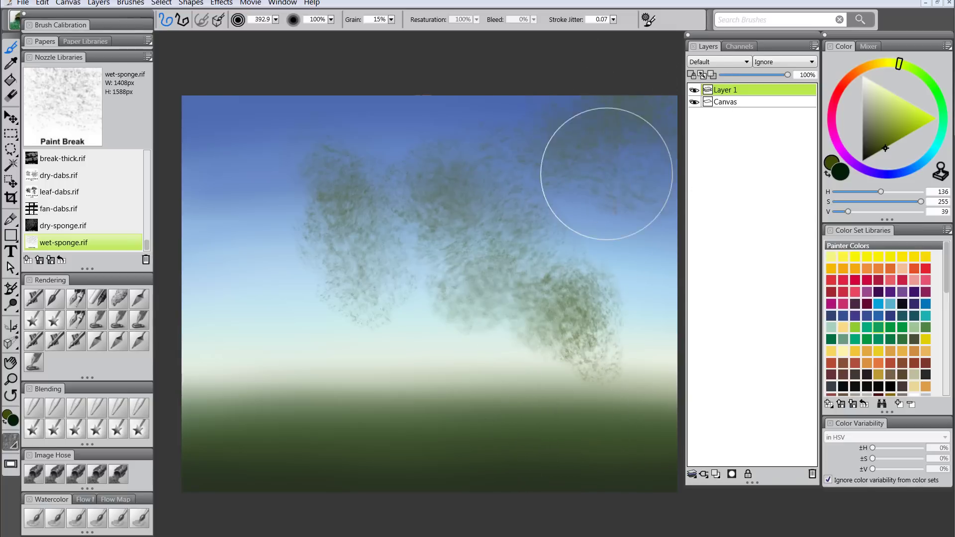
pyautogui.moveTo(607, 170)
pyautogui.mouseDown()
pyautogui.moveTo(650, 245)
pyautogui.moveTo(494, 205)
pyautogui.moveTo(425, 138)
pyautogui.moveTo(247, 124)
pyautogui.moveTo(189, 251)
pyautogui.moveTo(373, 427)
pyautogui.mouseUp()
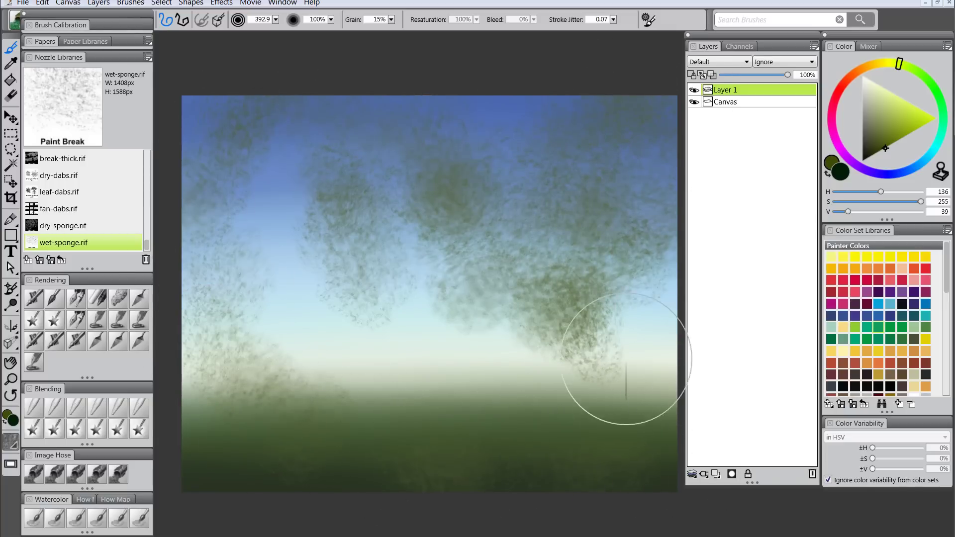
# Set the Grain to 0%, try the Screen composite method on Layer 1 and change it to Multiply.
pyautogui.click(391, 19)
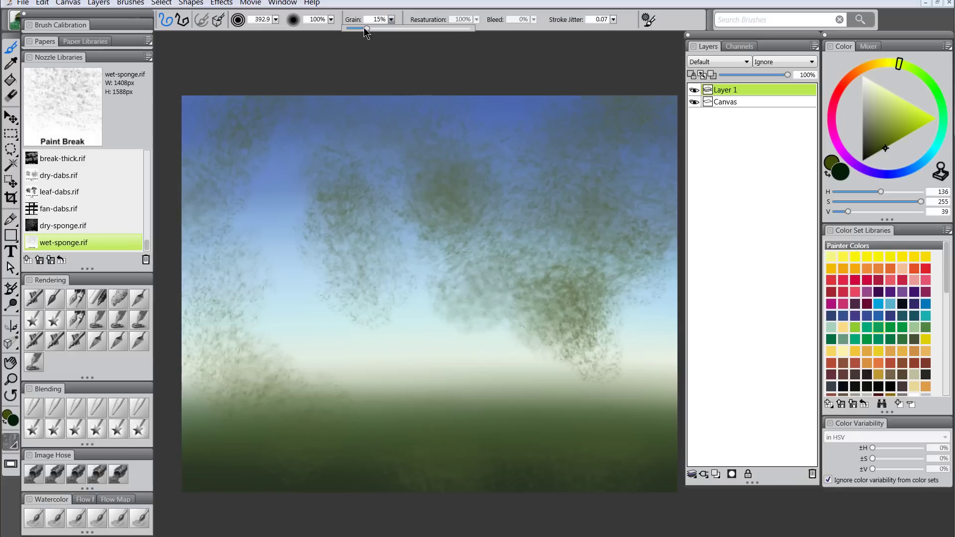
pyautogui.click(719, 62)
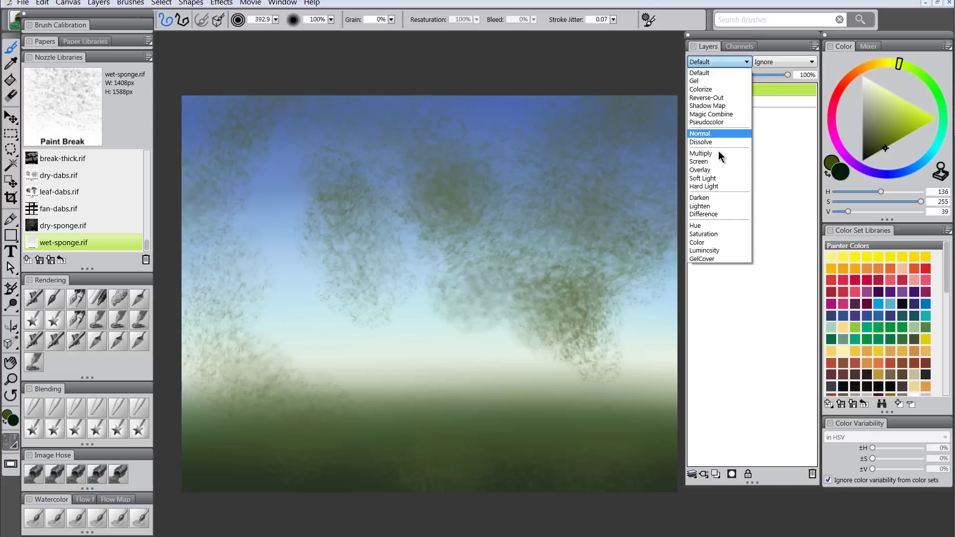
pyautogui.click(710, 160)
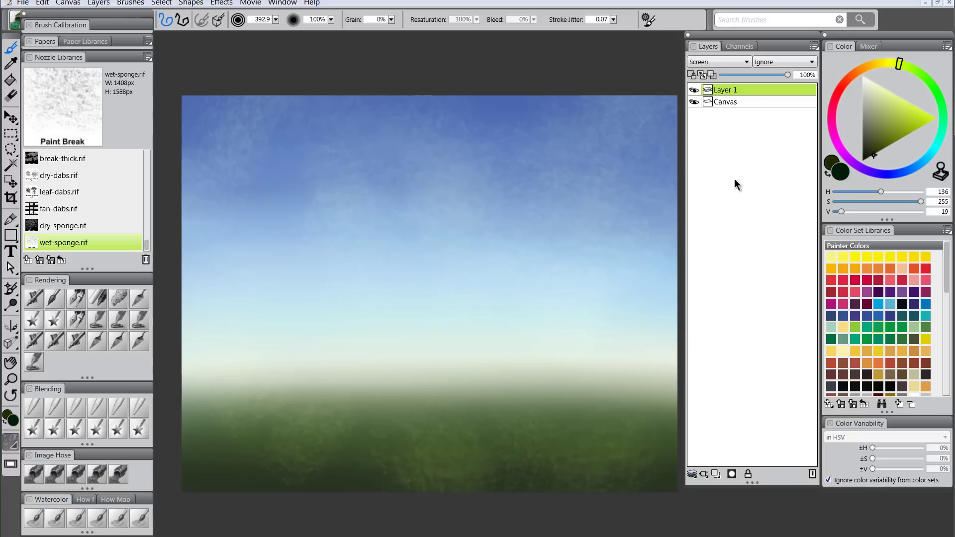
pyautogui.click(719, 62)
pyautogui.click(716, 152)
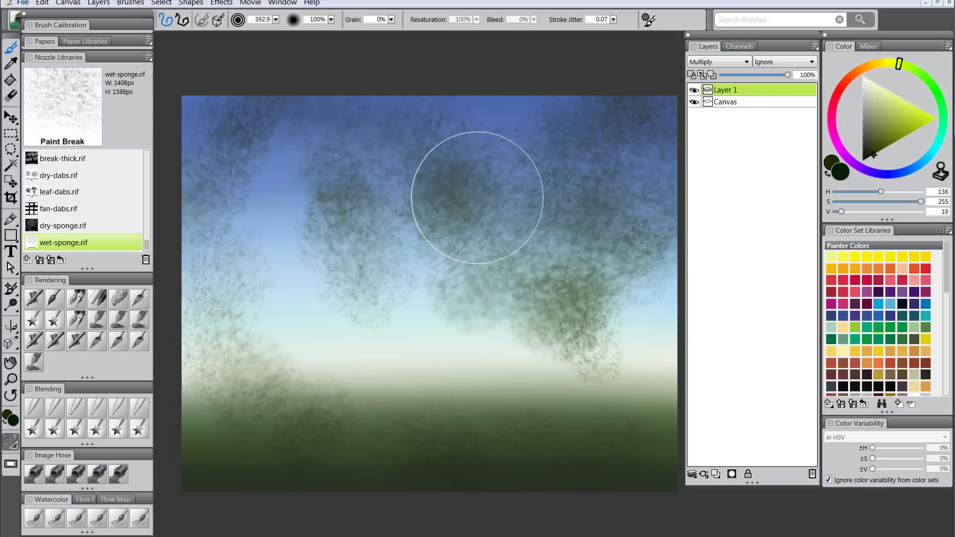
# Paint more wet-sponge texture over the sky and horizon on the Multiply layer, using a dark olive and an orange hue (H 108).
pyautogui.moveTo(476, 197)
pyautogui.mouseDown()
pyautogui.moveTo(390, 397)
pyautogui.moveTo(505, 407)
pyautogui.moveTo(542, 433)
pyautogui.mouseUp()
pyautogui.click(862, 68)
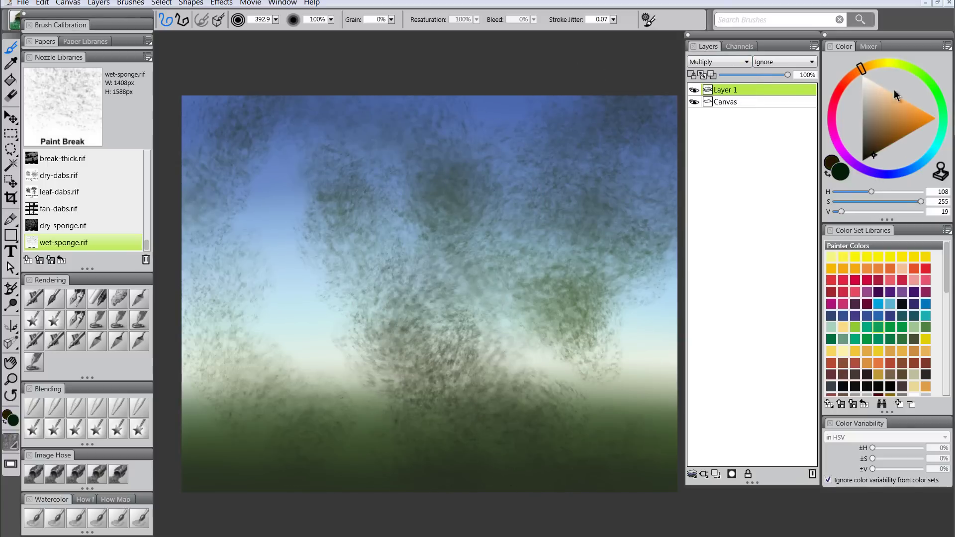
pyautogui.moveTo(535, 206)
pyautogui.mouseDown()
pyautogui.moveTo(390, 193)
pyautogui.moveTo(428, 150)
pyautogui.moveTo(508, 144)
pyautogui.moveTo(492, 190)
pyautogui.moveTo(408, 253)
pyautogui.moveTo(364, 269)
pyautogui.moveTo(267, 394)
pyautogui.moveTo(555, 397)
pyautogui.moveTo(565, 427)
pyautogui.moveTo(629, 389)
pyautogui.moveTo(639, 335)
pyautogui.moveTo(666, 387)
pyautogui.moveTo(666, 368)
pyautogui.mouseUp()
pyautogui.moveTo(567, 87)
pyautogui.mouseDown()
pyautogui.moveTo(273, 85)
pyautogui.moveTo(258, 214)
pyautogui.moveTo(278, 378)
pyautogui.mouseUp()
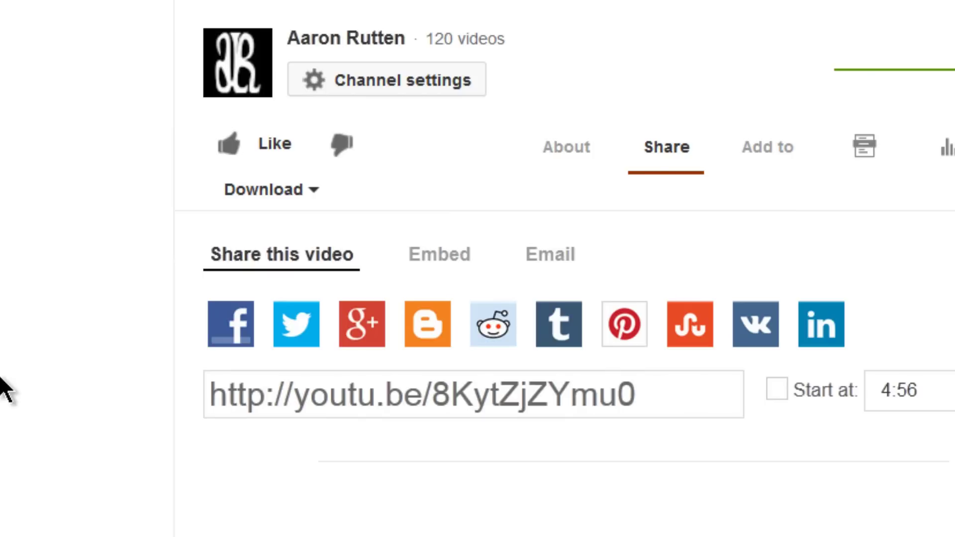
# Switch to the YouTube video page and like the video.
pyautogui.click(259, 145)
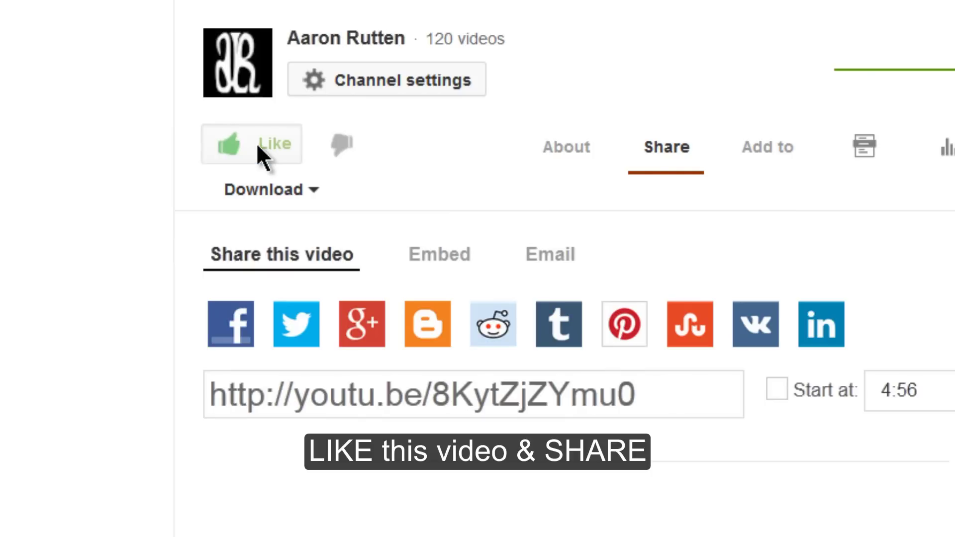